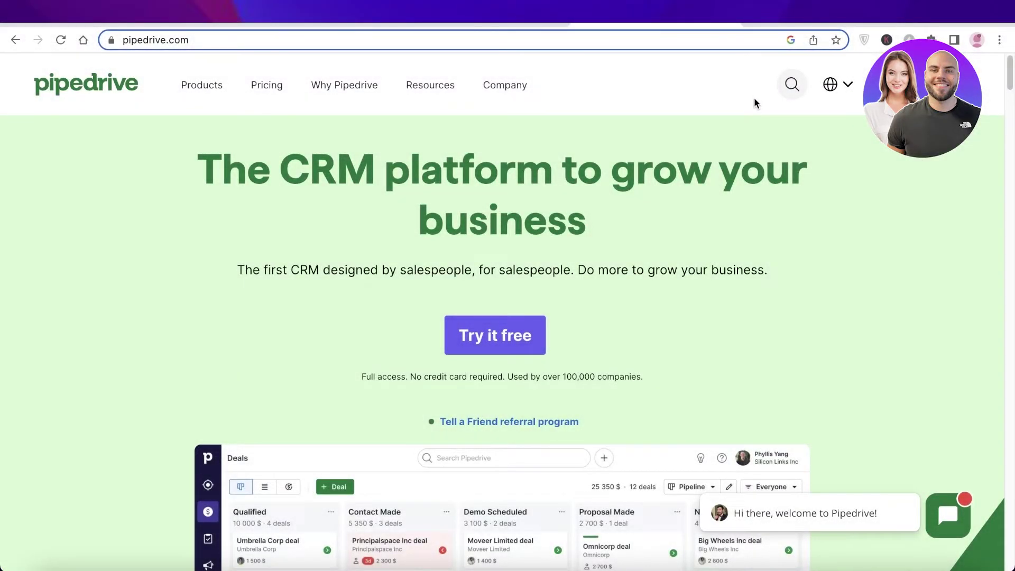
# Scroll through the Pipedrive homepage to review what it offers.
pyautogui.scroll(-5, 747, 106)
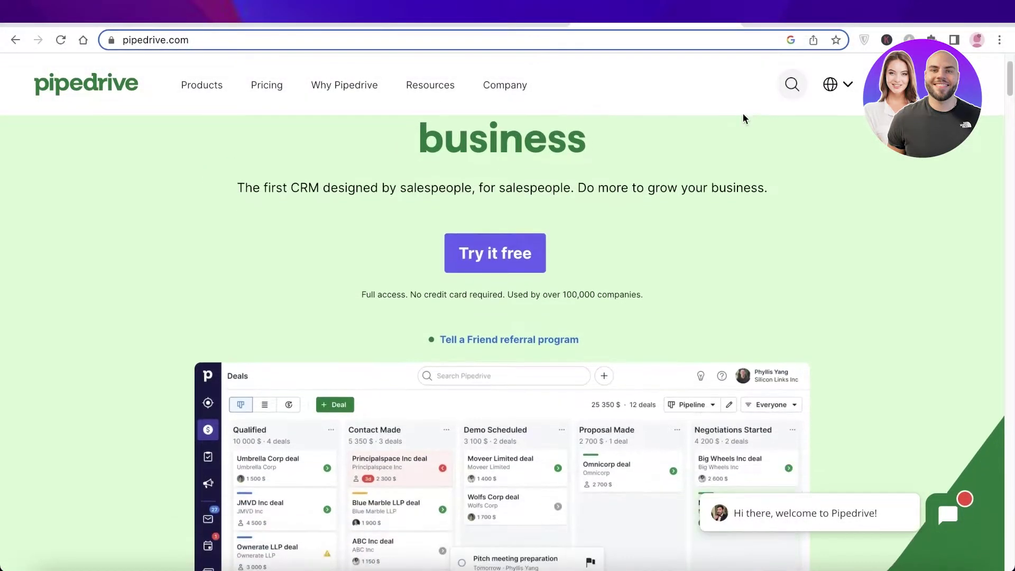
pyautogui.scroll(-4, 743, 114)
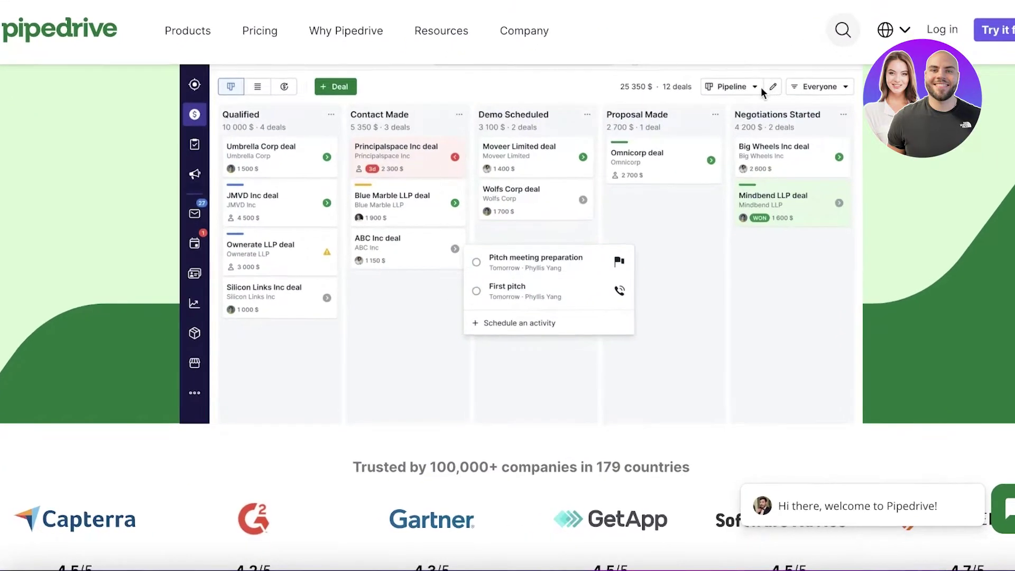
pyautogui.scroll(-15, 757, 93)
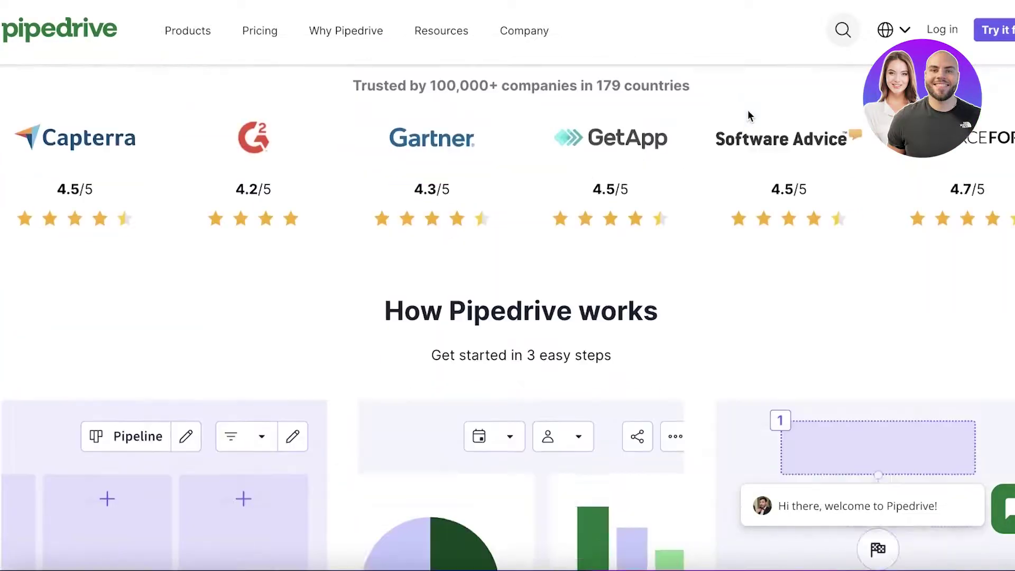
pyautogui.scroll(-2, 738, 129)
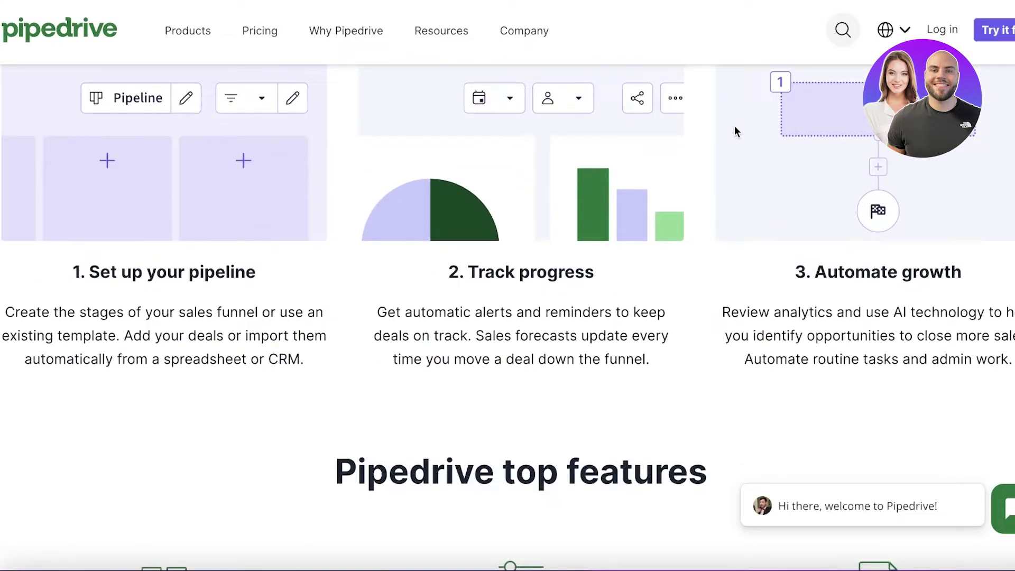
pyautogui.scroll(-6, 733, 127)
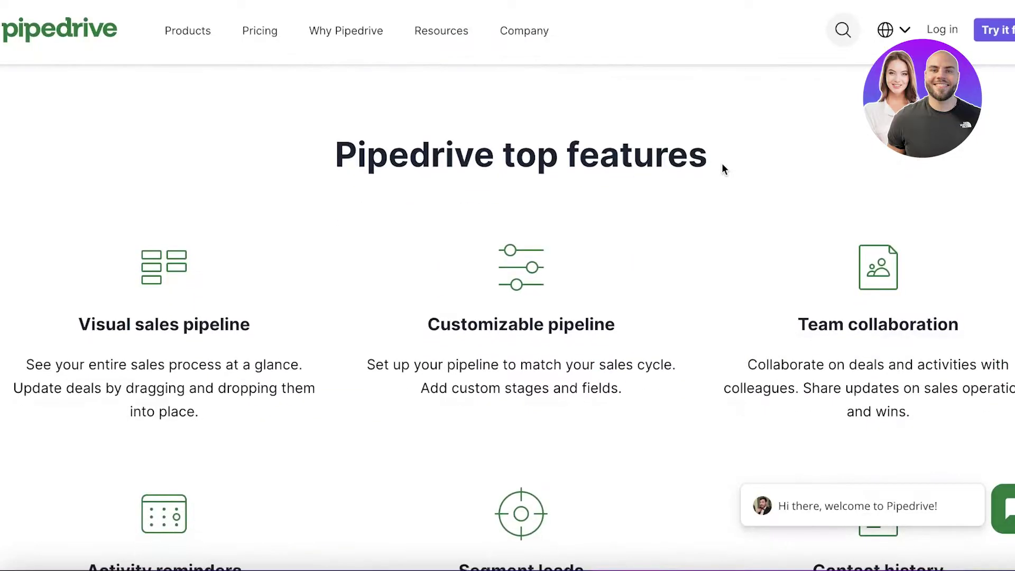
pyautogui.scroll(-3, 722, 168)
pyautogui.scroll(-1, 810, 160)
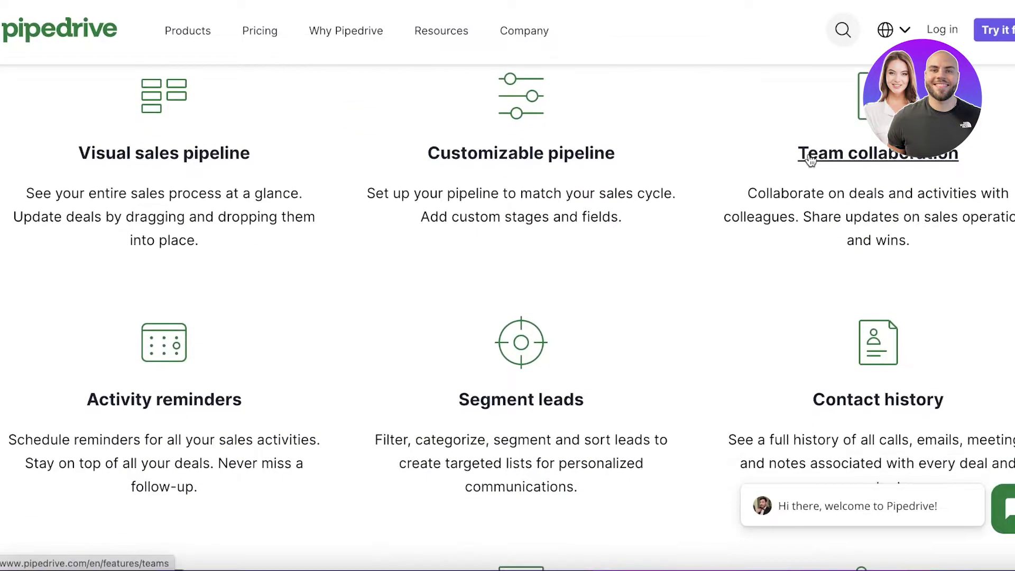
pyautogui.scroll(-5, 810, 160)
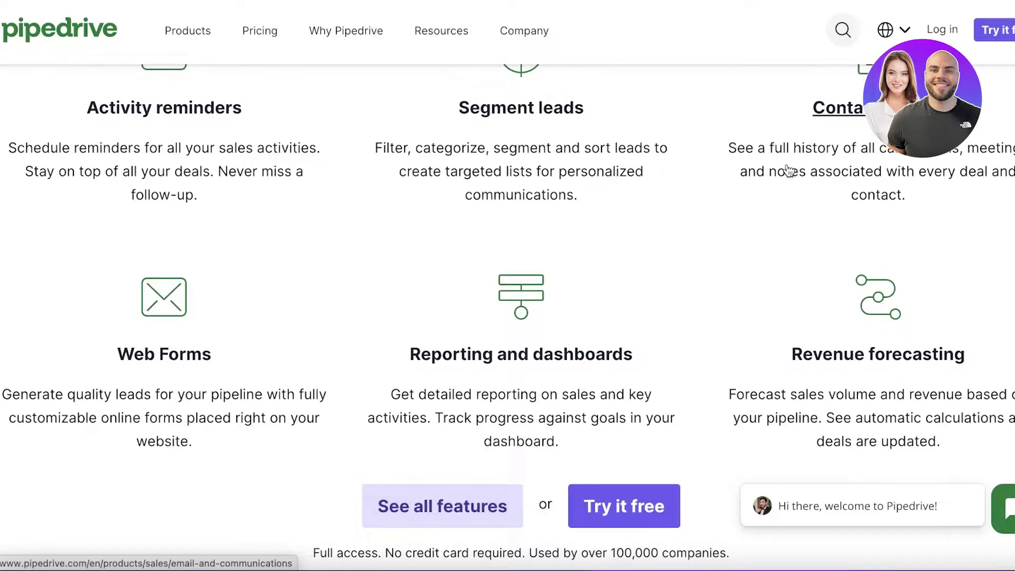
pyautogui.scroll(-3, 772, 179)
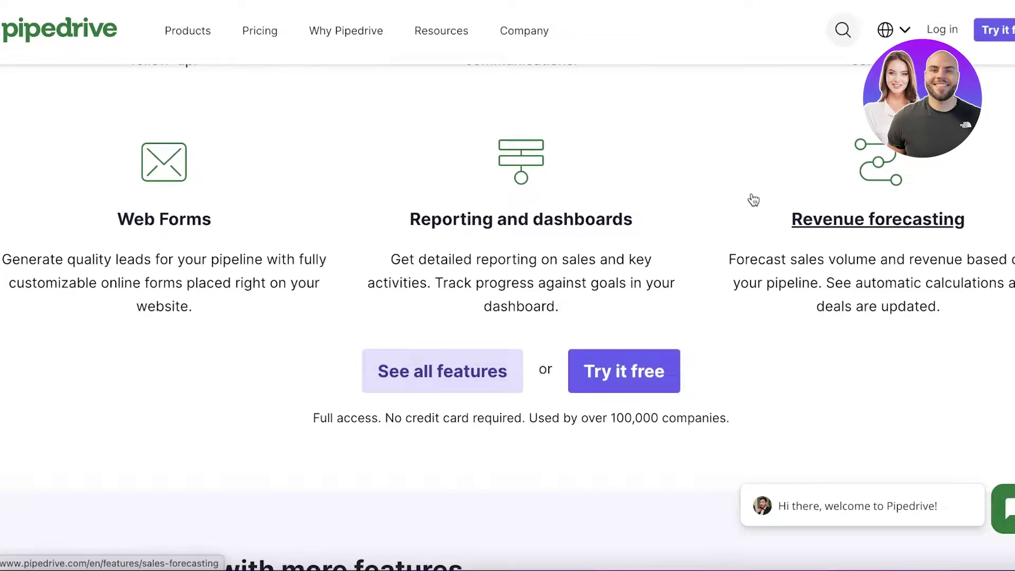
pyautogui.scroll(-3, 751, 198)
pyautogui.scroll(-8, 750, 195)
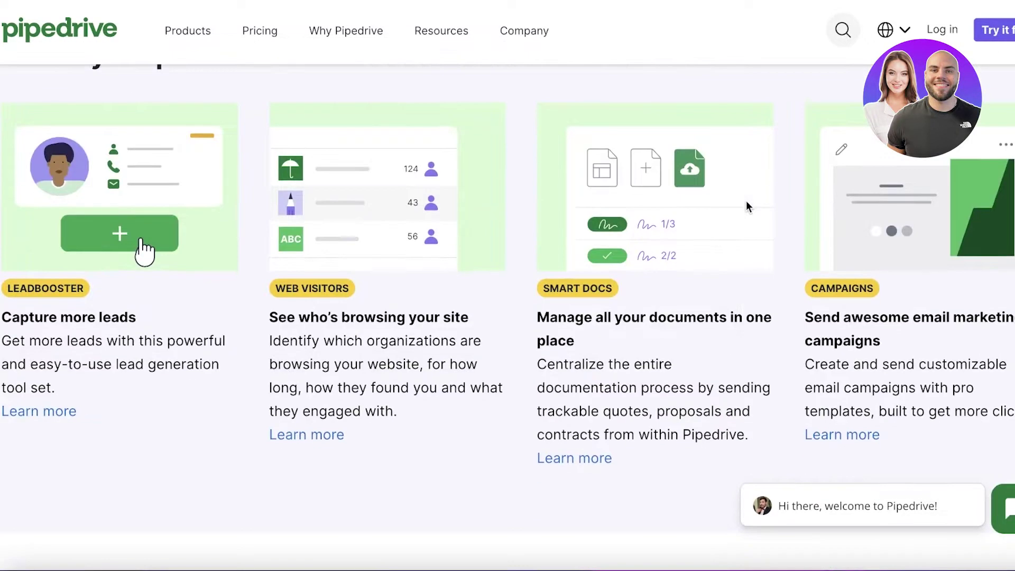
pyautogui.scroll(16, 746, 201)
pyautogui.scroll(15, 747, 209)
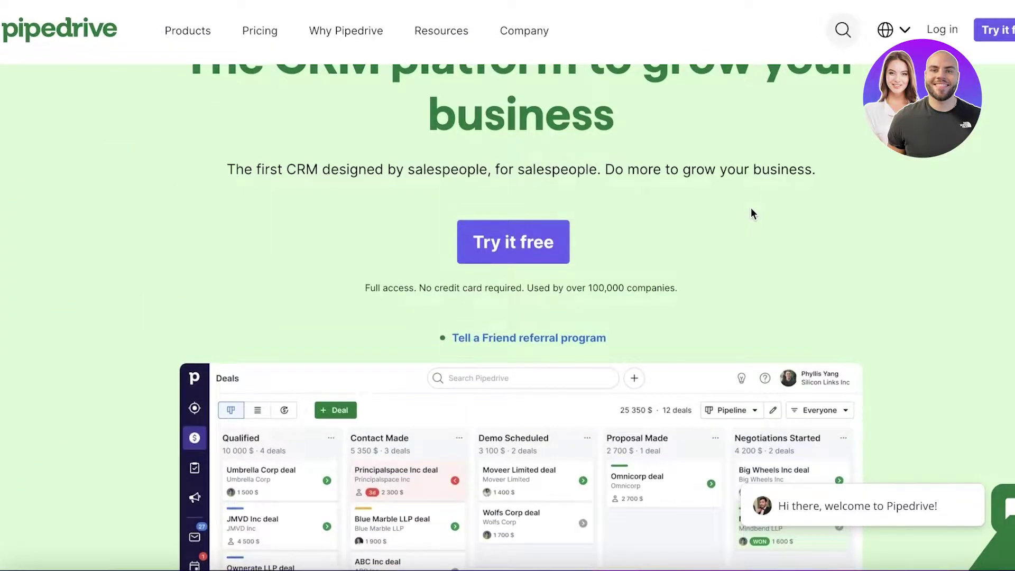
# Start the free trial and sign up with a Google account.
pyautogui.click(985, 30)
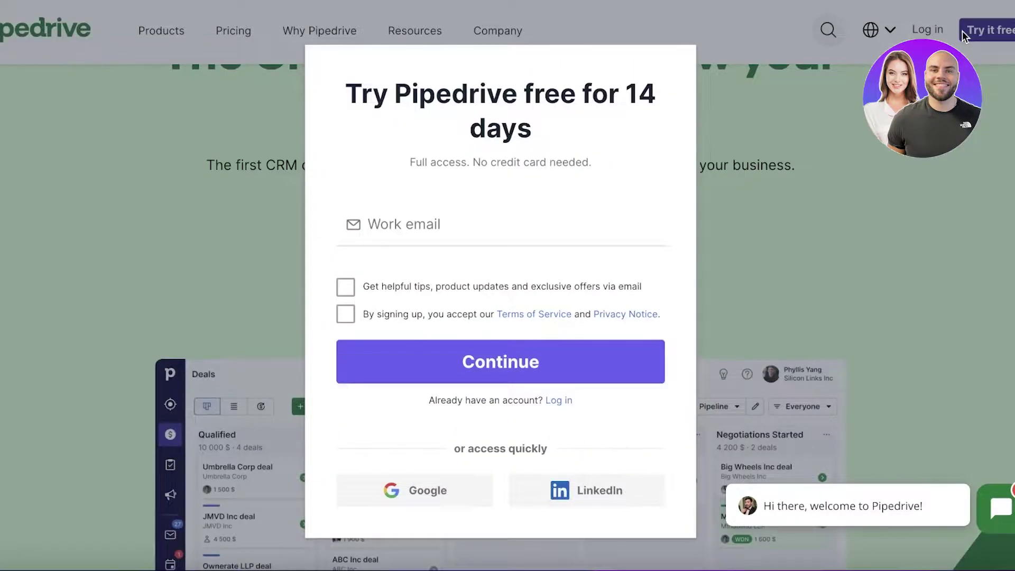
pyautogui.click(516, 203)
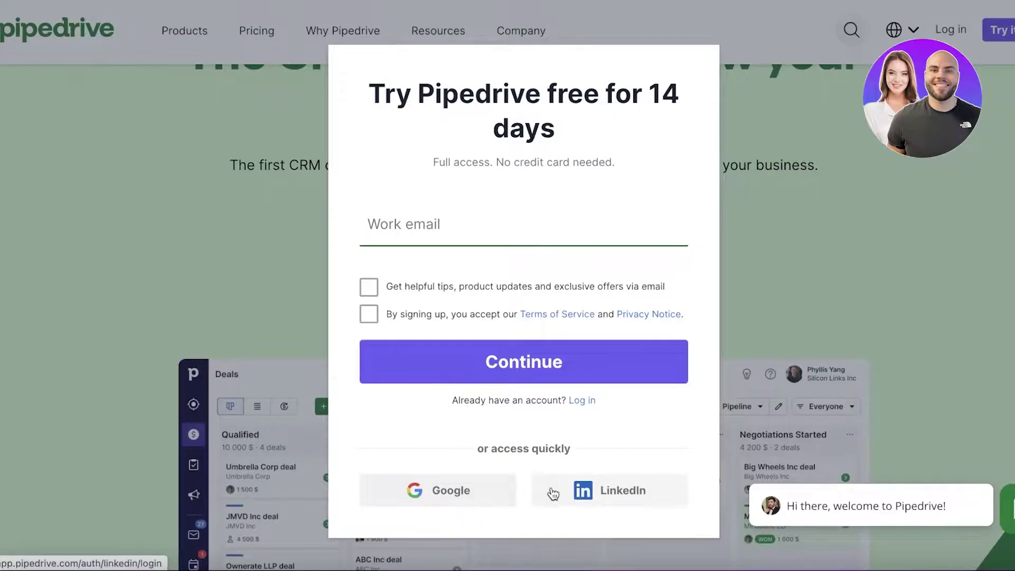
pyautogui.click(478, 491)
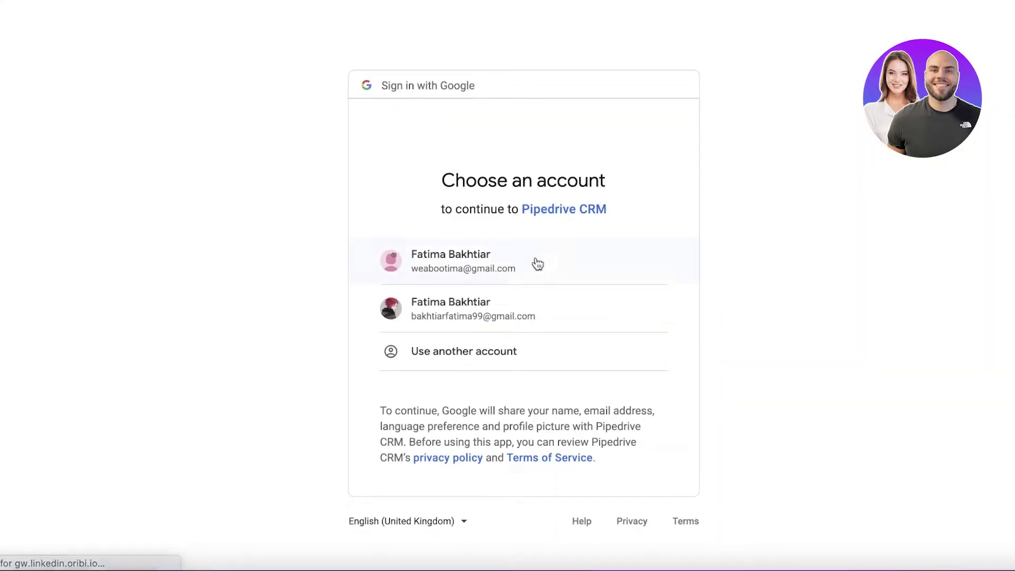
pyautogui.click(532, 267)
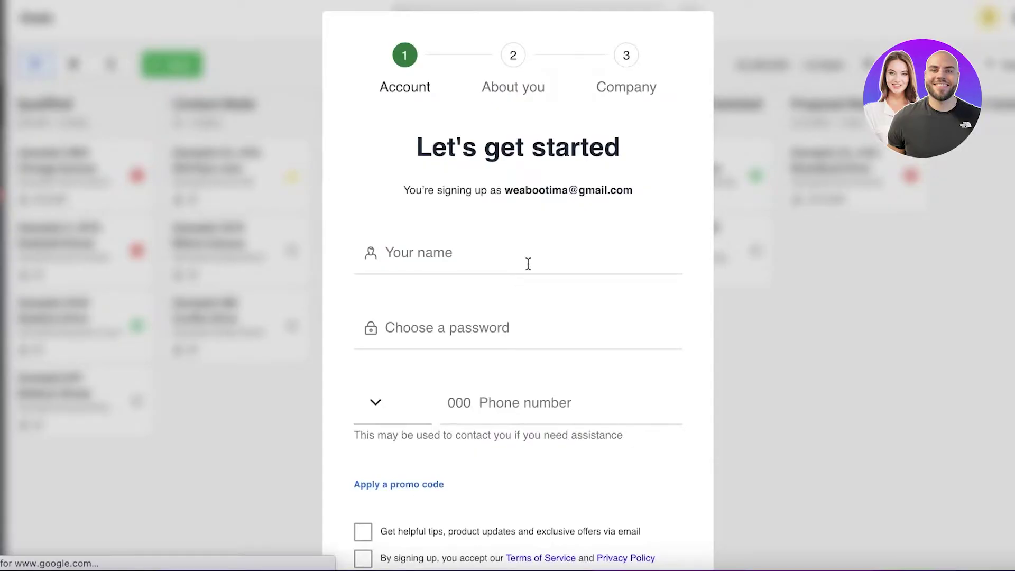
# Answer VP/CEO, 'I haven't used any sales tools before' and 'Manage relationships better', then continue.
pyautogui.scroll(-2, 526, 266)
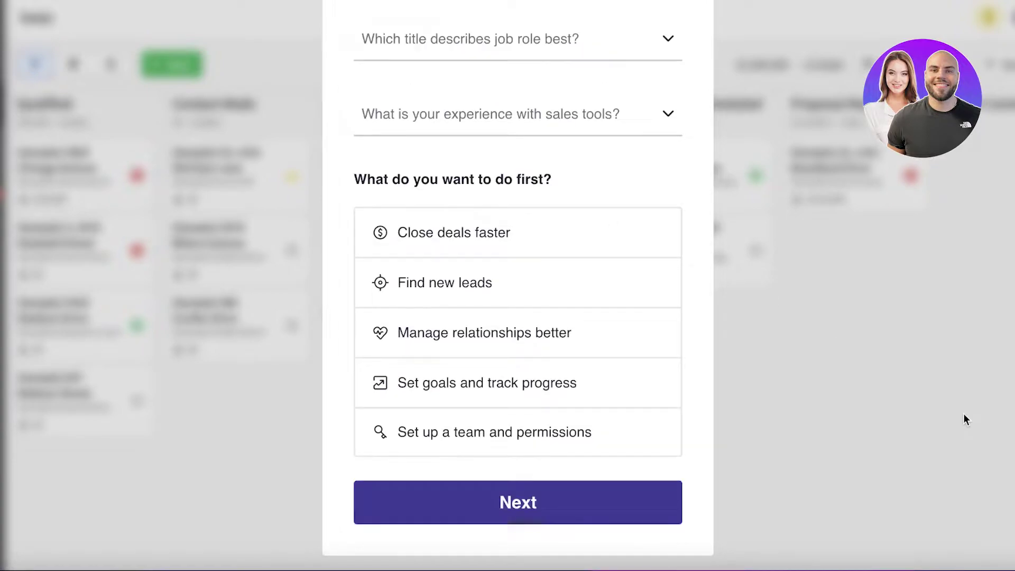
pyautogui.scroll(4, 637, 265)
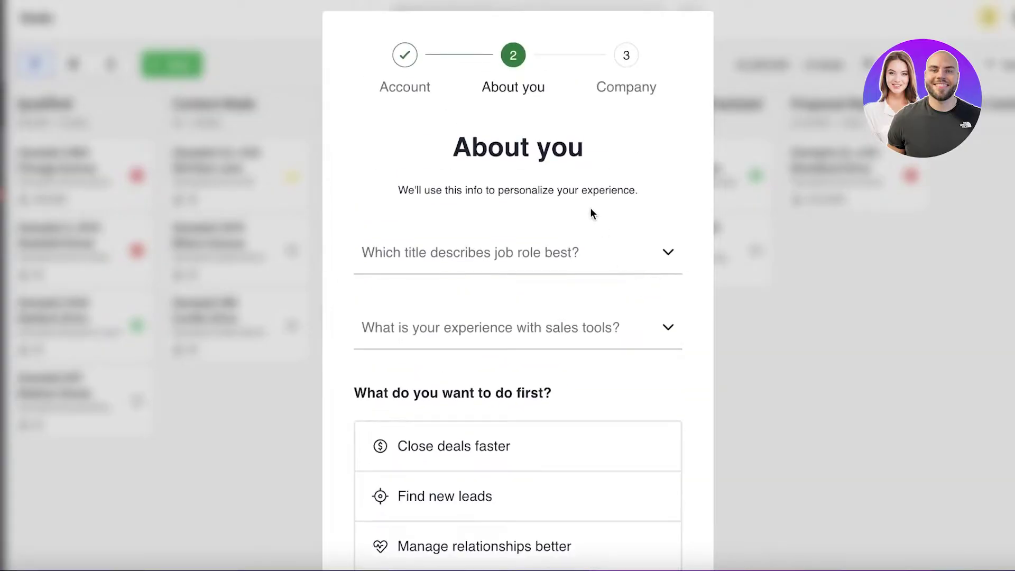
pyautogui.click(566, 252)
pyautogui.scroll(-1, 447, 364)
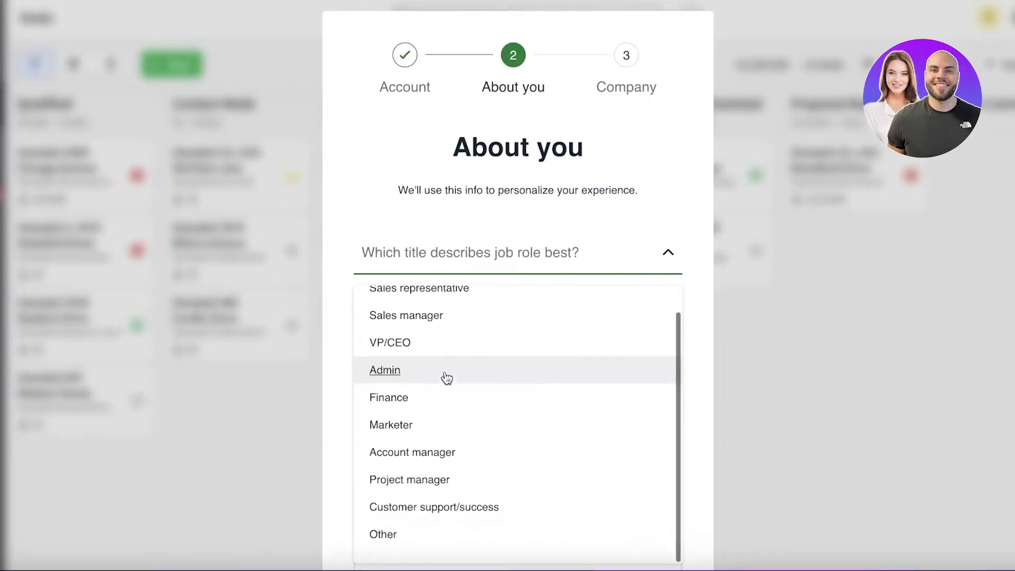
pyautogui.click(444, 342)
pyautogui.click(645, 323)
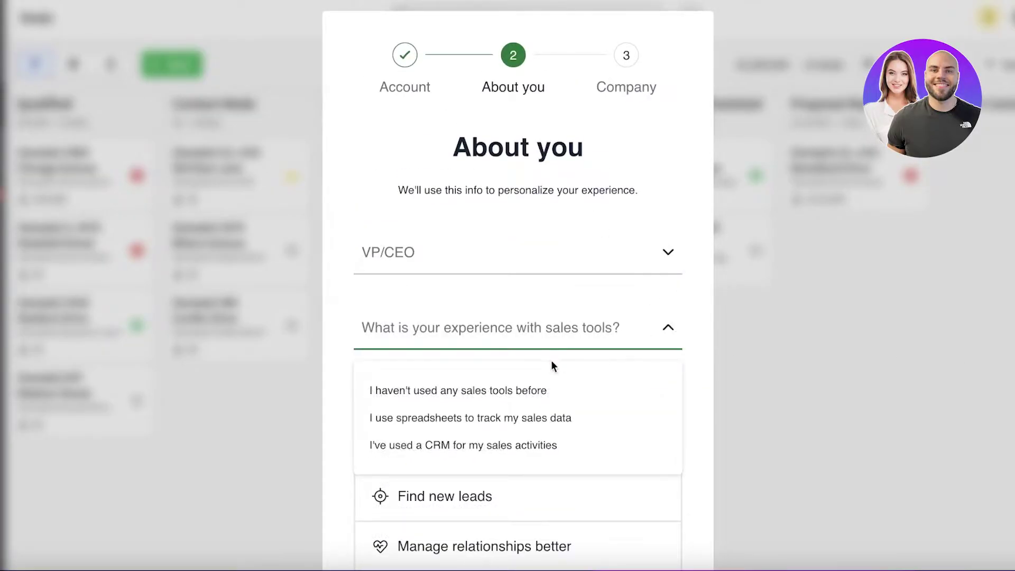
pyautogui.click(512, 392)
pyautogui.scroll(-4, 560, 363)
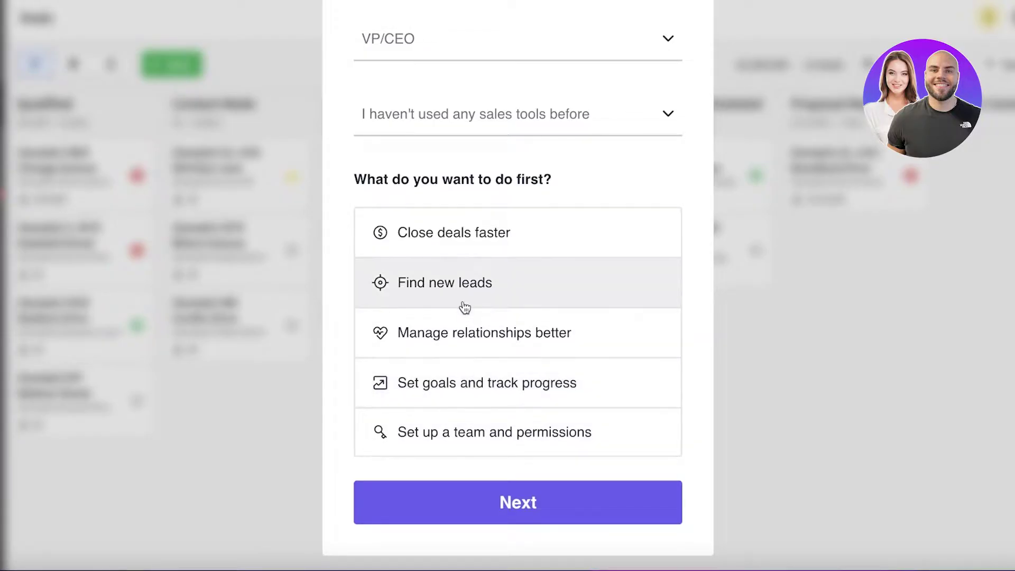
pyautogui.click(436, 342)
pyautogui.click(468, 503)
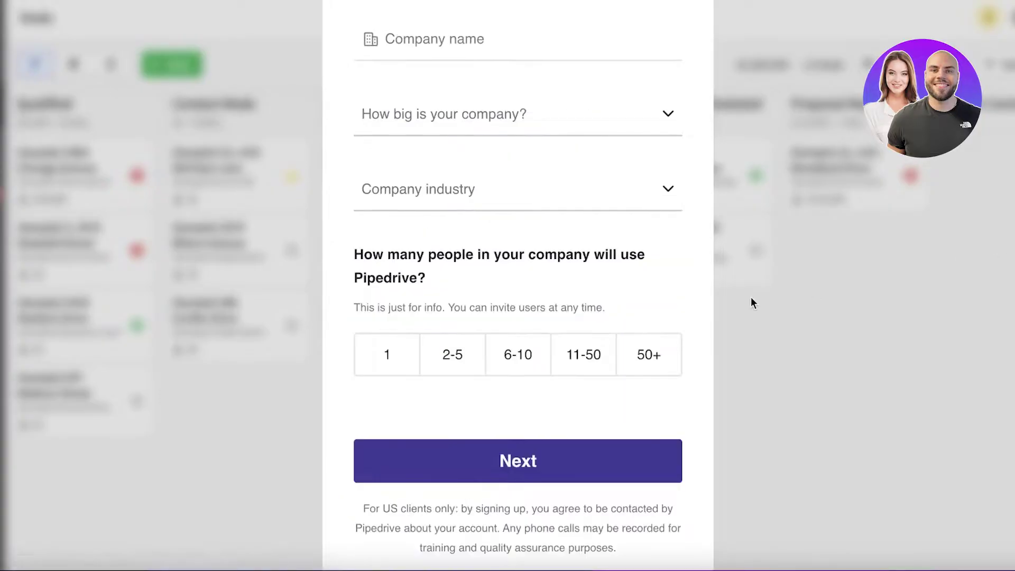
# Set the company size to 1 user and create the account.
pyautogui.click(390, 363)
pyautogui.click(481, 455)
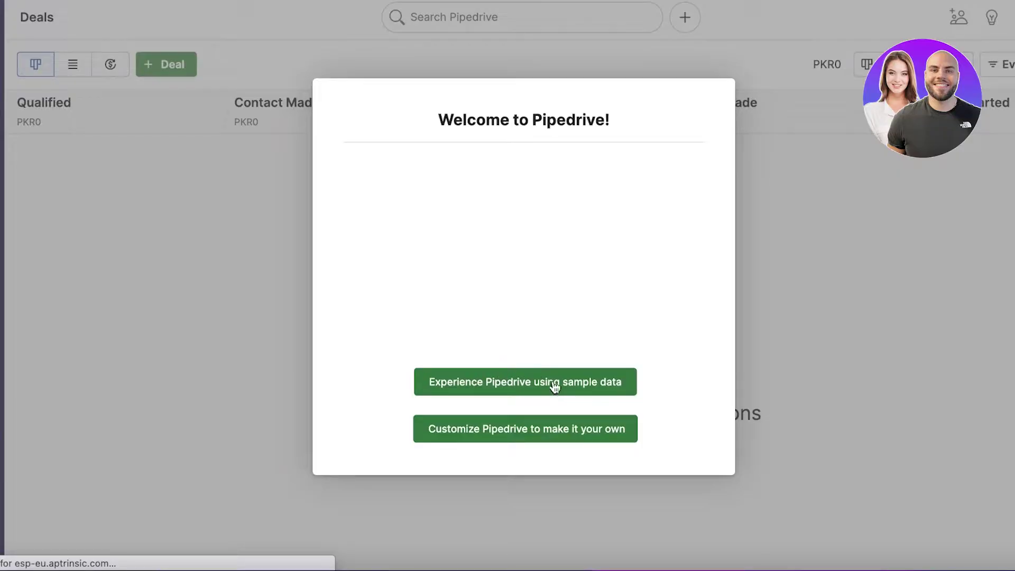
# Choose to explore with sample data, open the Leads Inbox and dismiss the submenu tip.
pyautogui.click(516, 390)
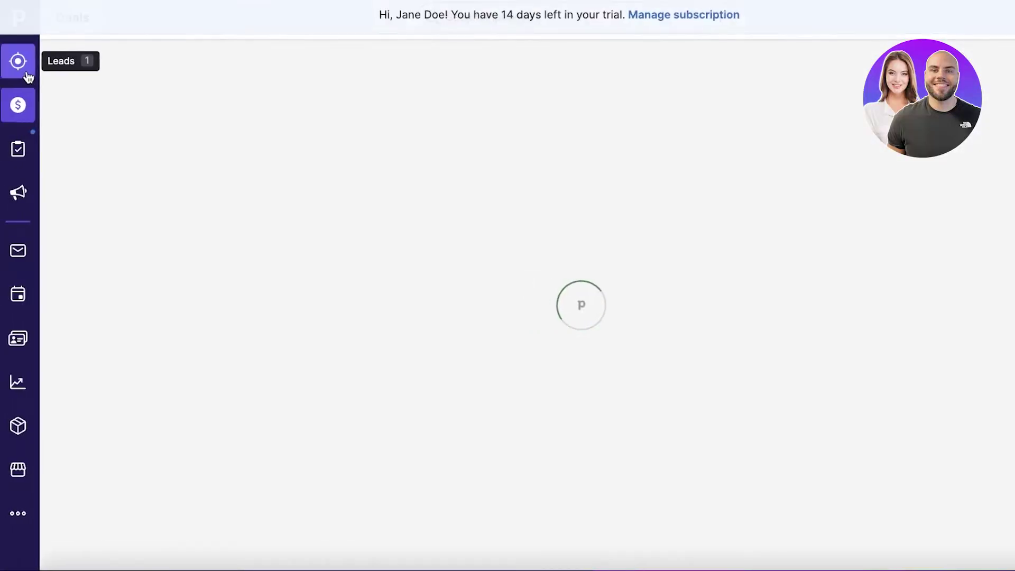
pyautogui.click(7, 119)
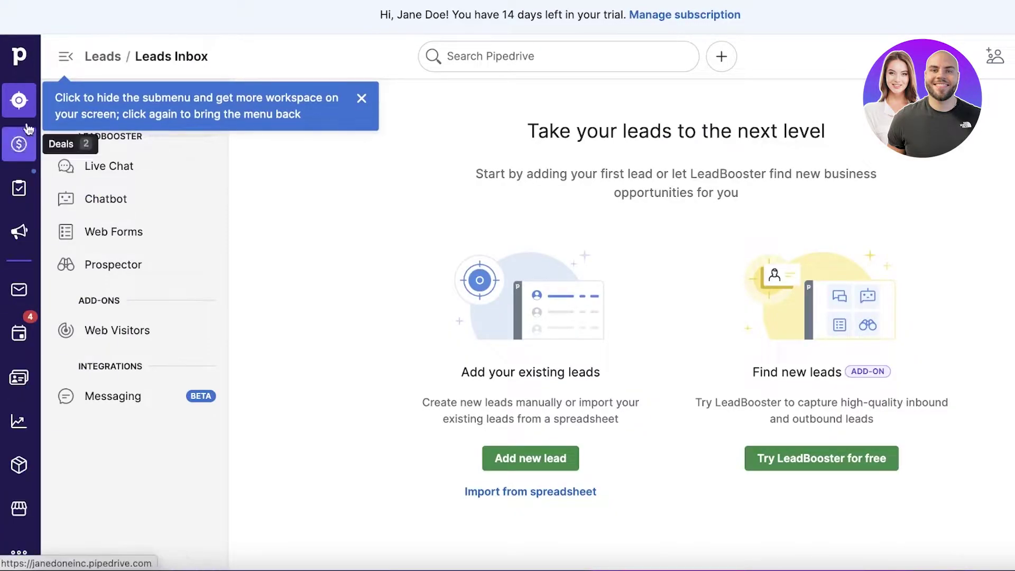
pyautogui.click(359, 100)
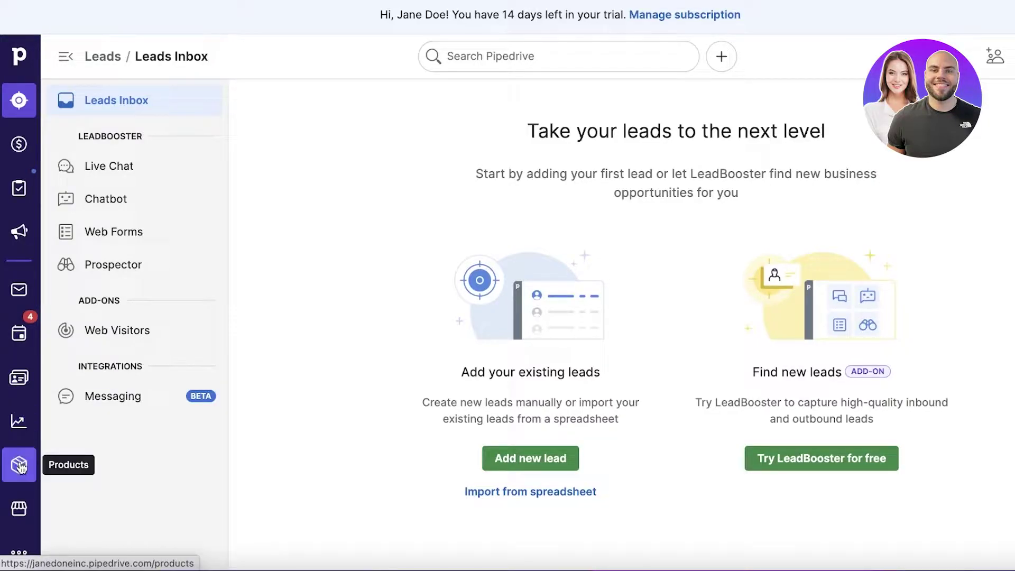
# Open the More sections panel and the account options menu, then close them.
pyautogui.click(11, 547)
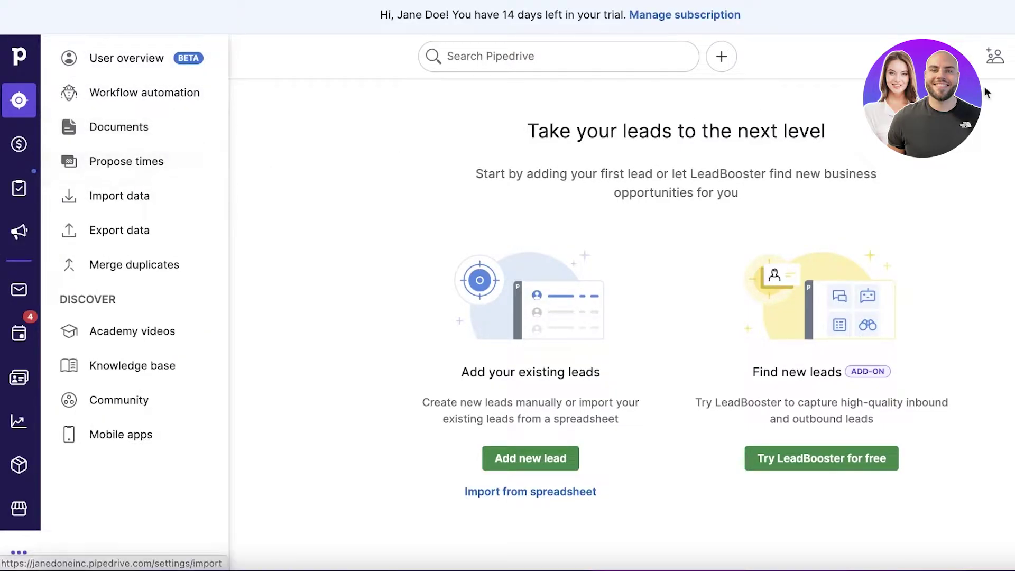
pyautogui.click(997, 57)
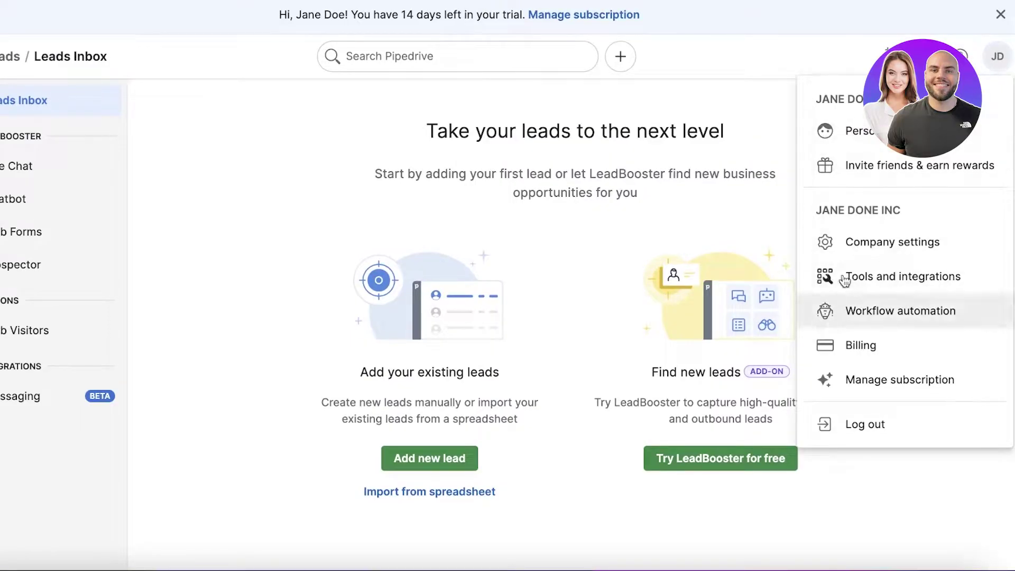
pyautogui.click(633, 275)
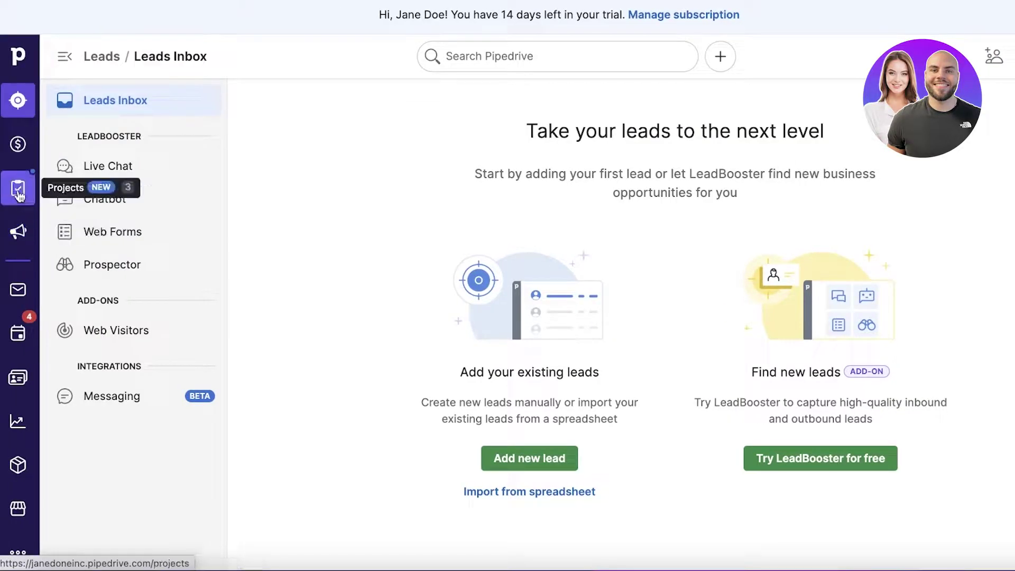
pyautogui.click(19, 186)
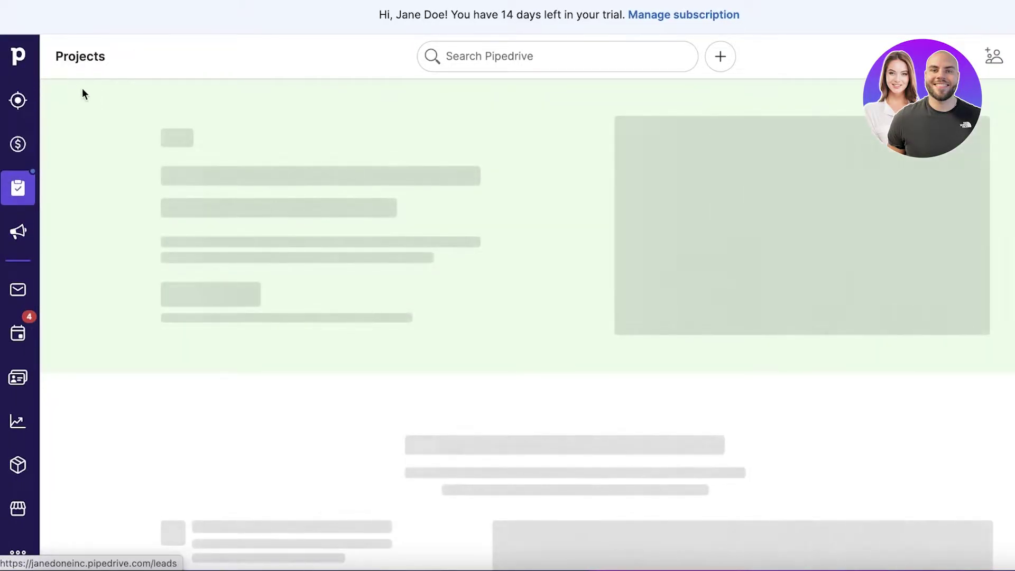
pyautogui.scroll(-4, 205, 158)
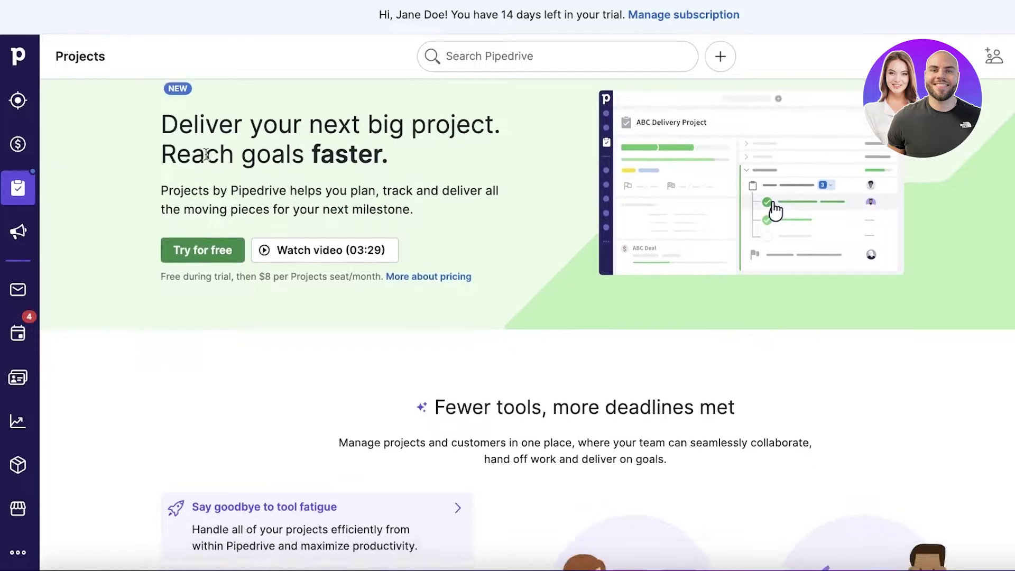
pyautogui.scroll(5, 205, 157)
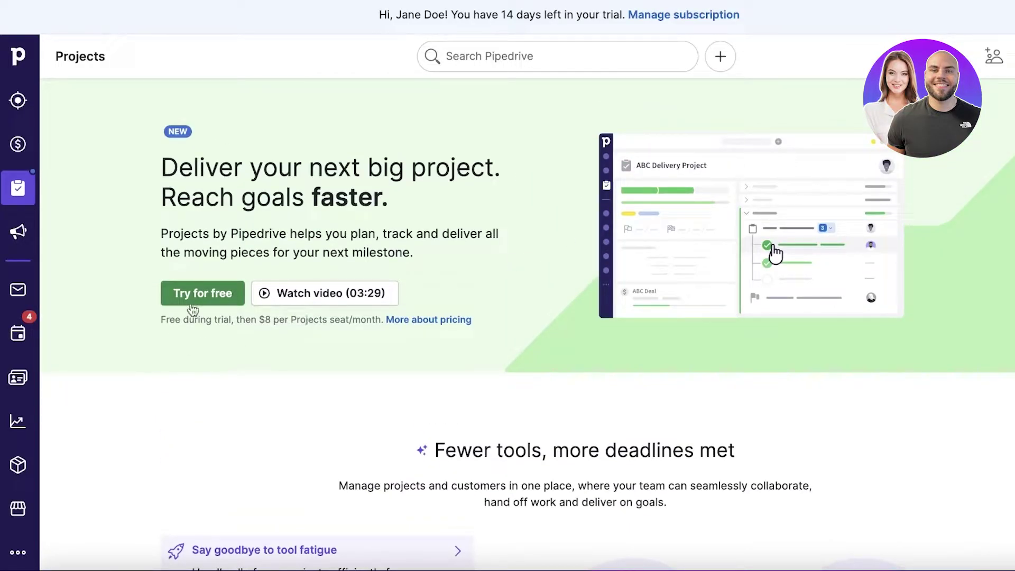
pyautogui.scroll(-12, 203, 289)
pyautogui.scroll(5, 203, 290)
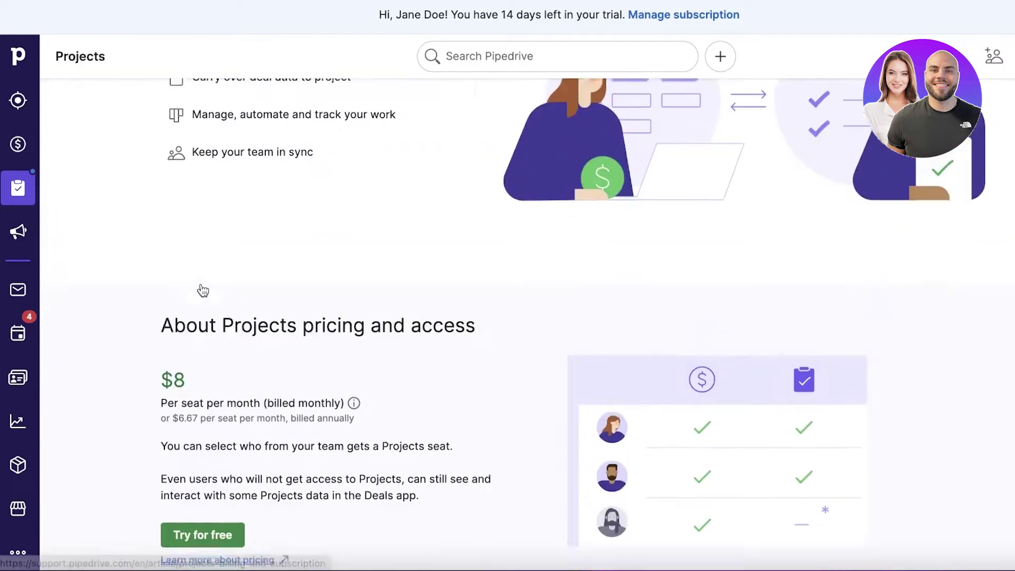
pyautogui.scroll(7, 203, 290)
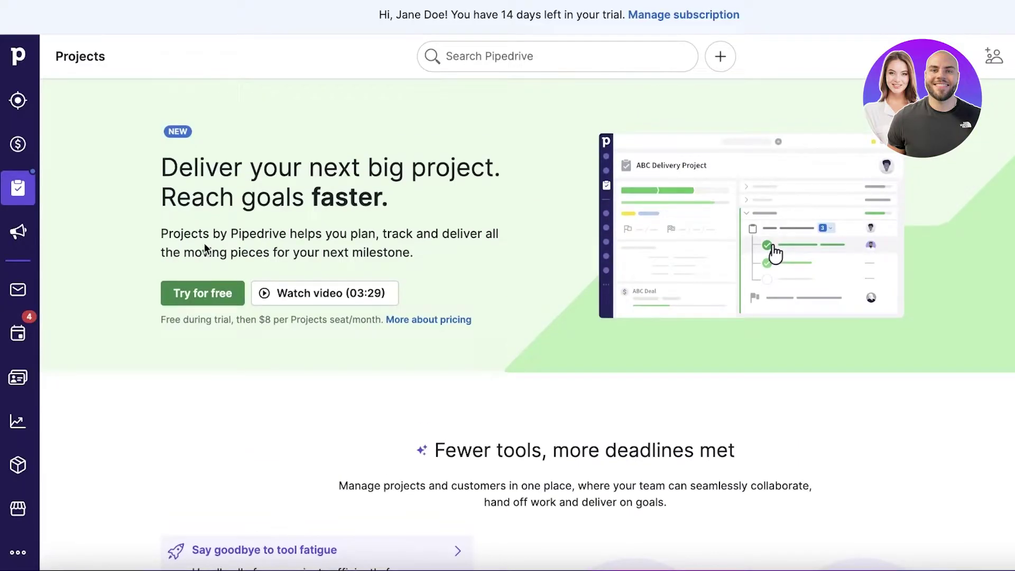
pyautogui.click(193, 288)
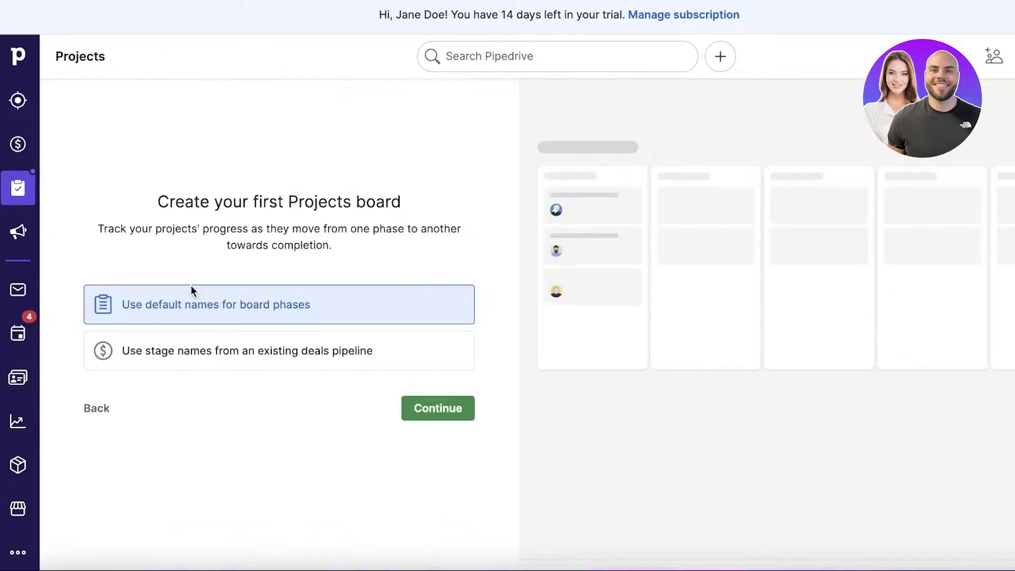
pyautogui.click(425, 408)
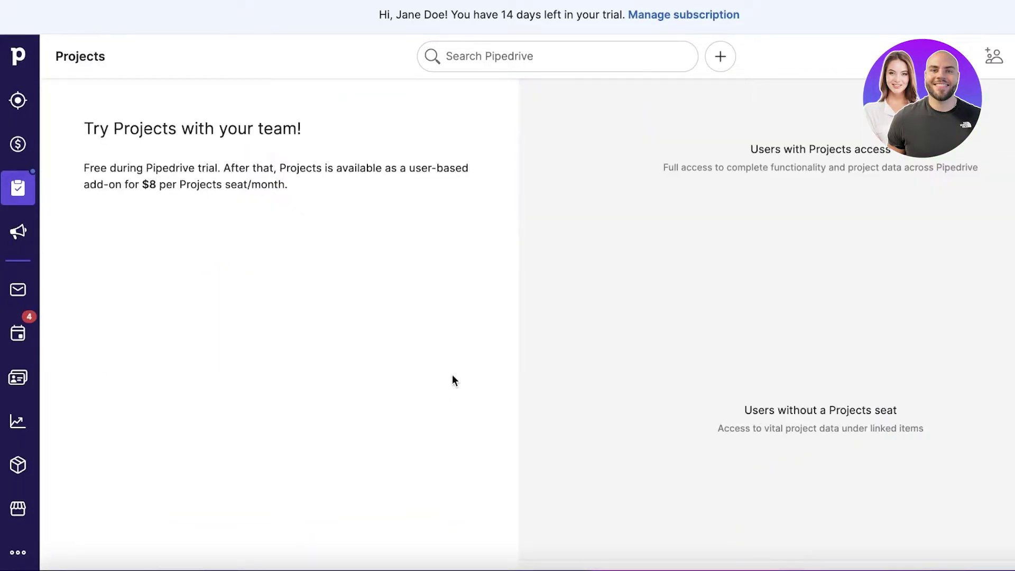
pyautogui.moveTo(314, 261)
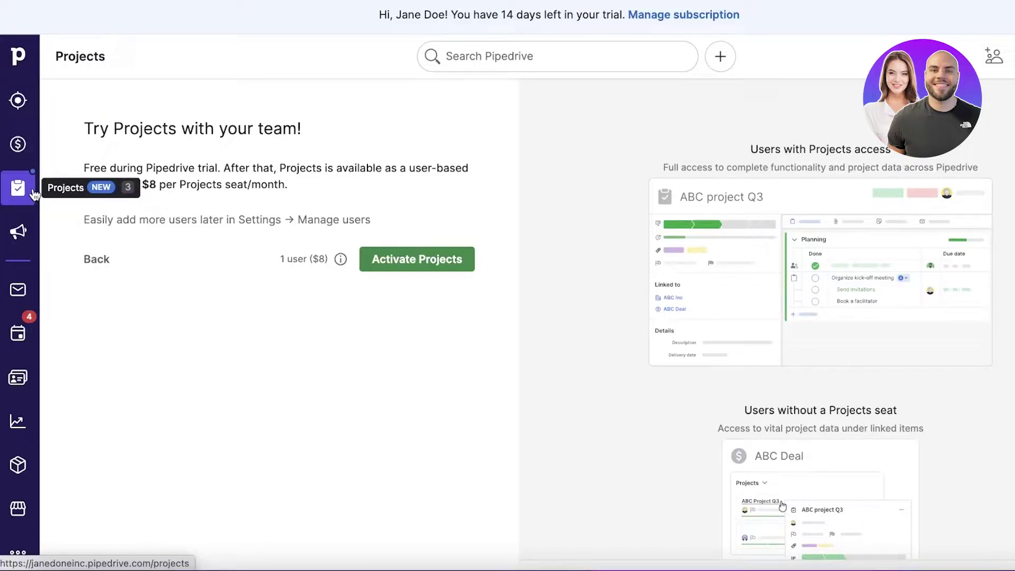
pyautogui.click(31, 113)
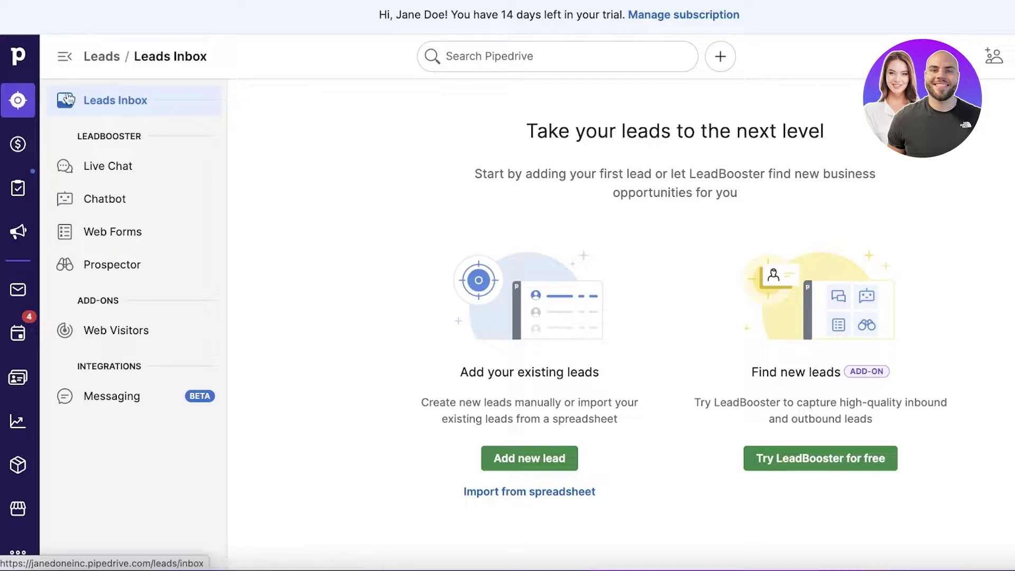
# Open a new lead form and close it without saving.
pyautogui.click(555, 458)
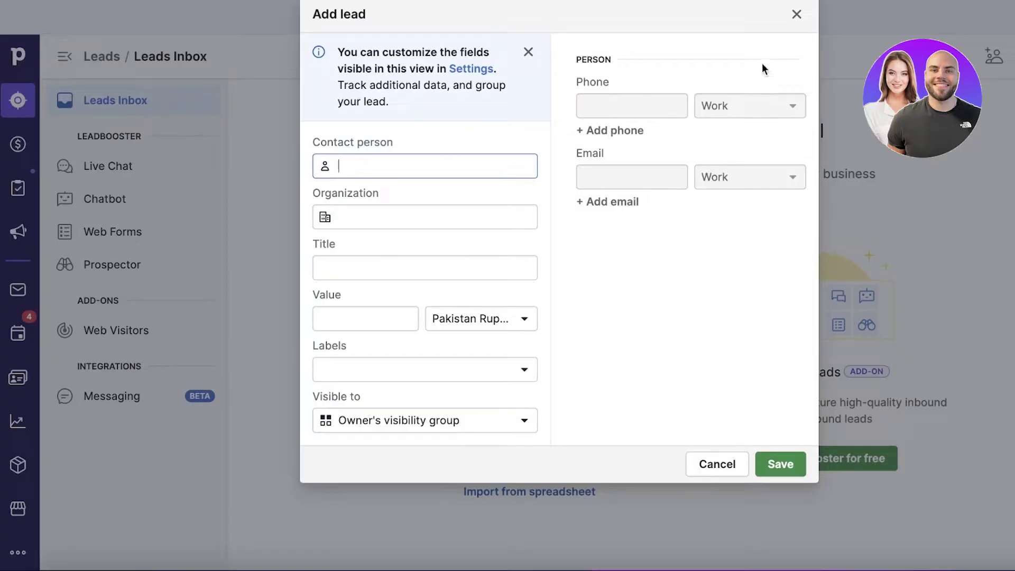
pyautogui.click(796, 14)
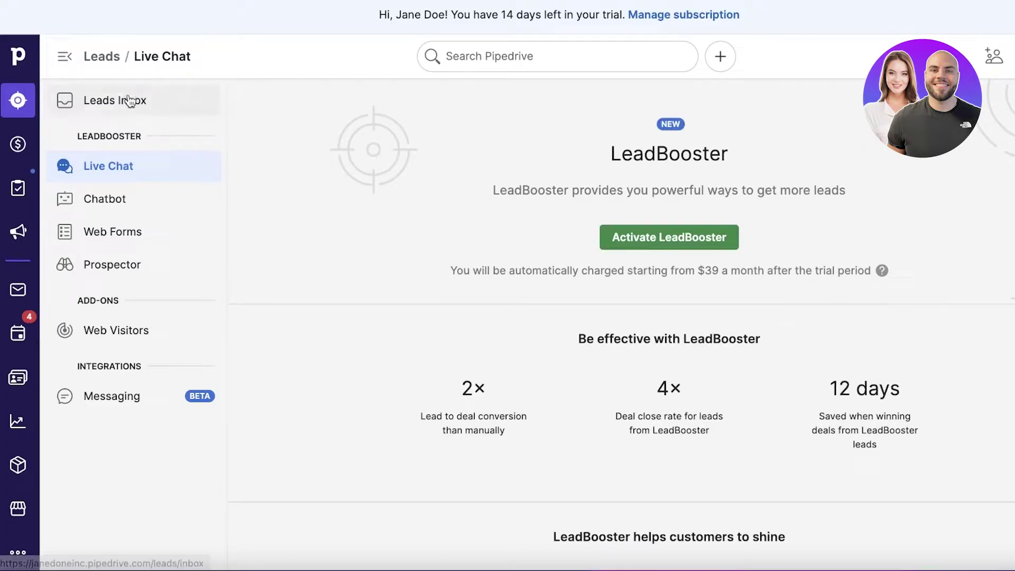
# Back out of LeadBooster activation, view Web Visitors and Messaging, then open the Deals board.
pyautogui.click(610, 228)
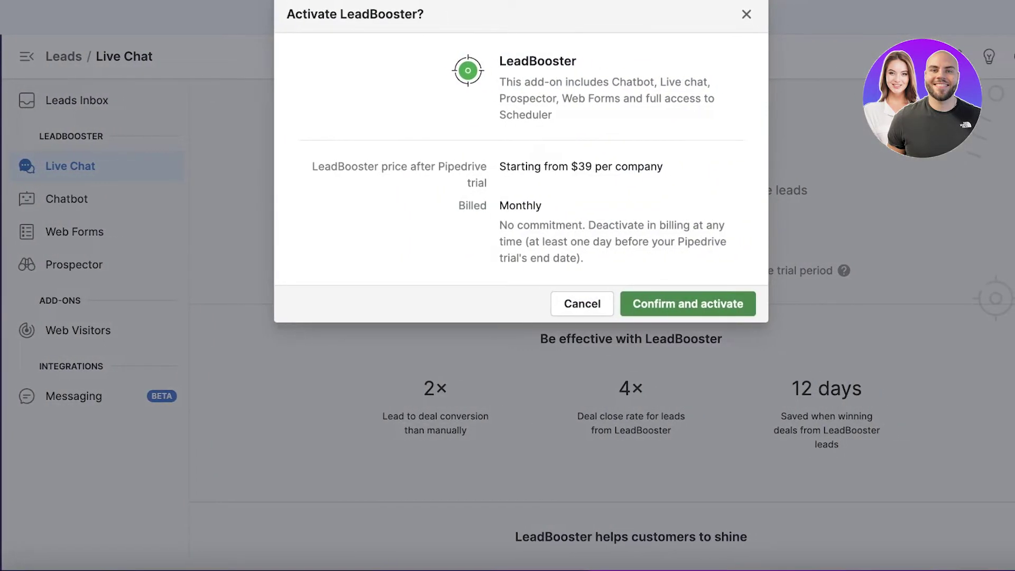
pyautogui.click(753, 13)
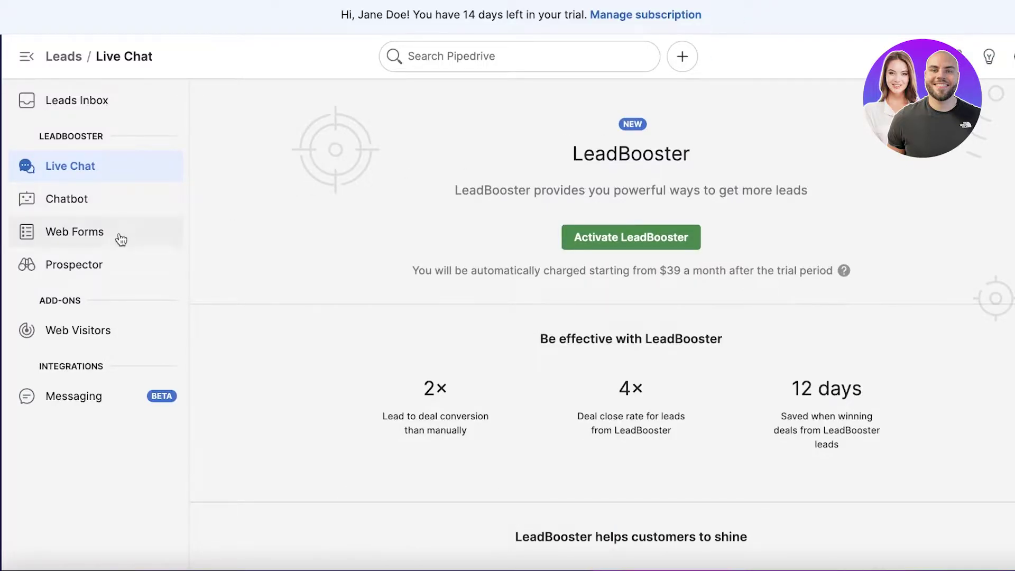
pyautogui.click(81, 336)
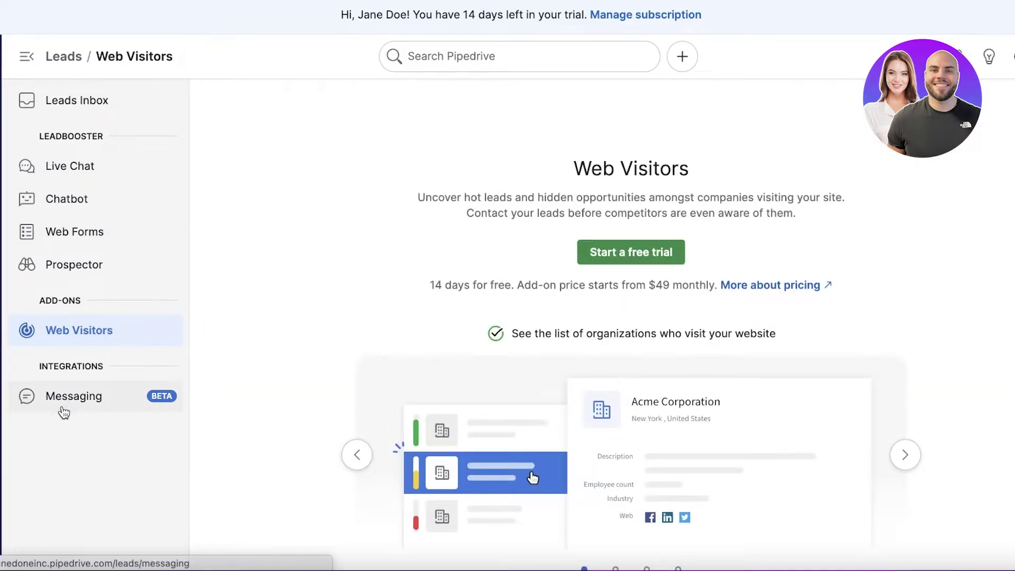
pyautogui.click(62, 410)
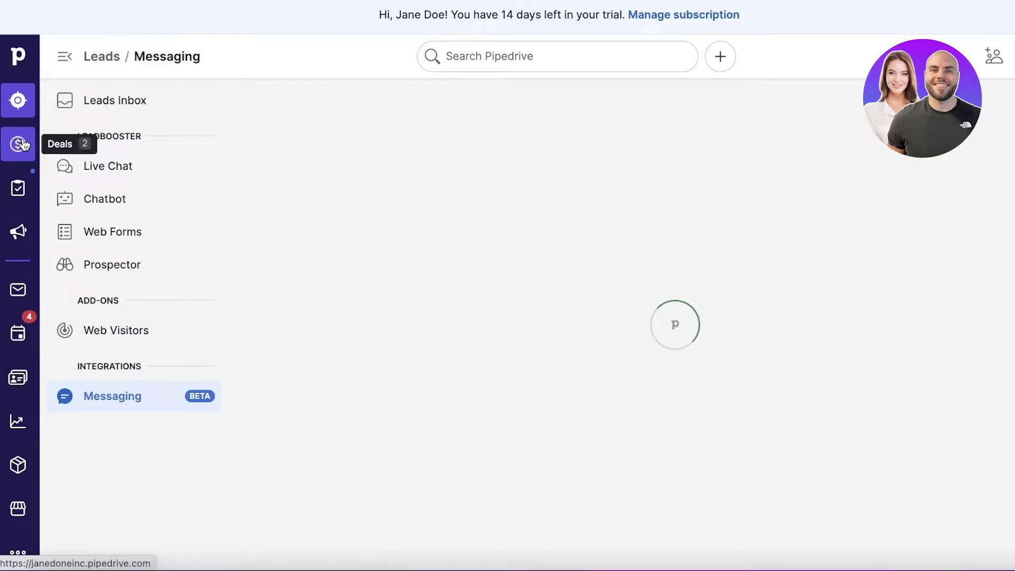
pyautogui.click(23, 145)
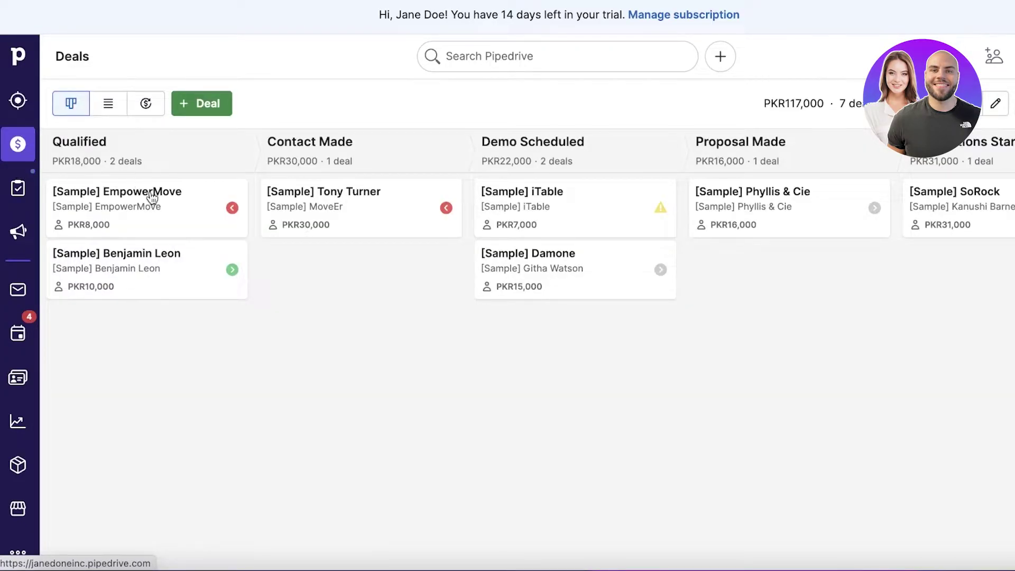
# Open the Add deal form from the + Deal button.
pyautogui.click(223, 103)
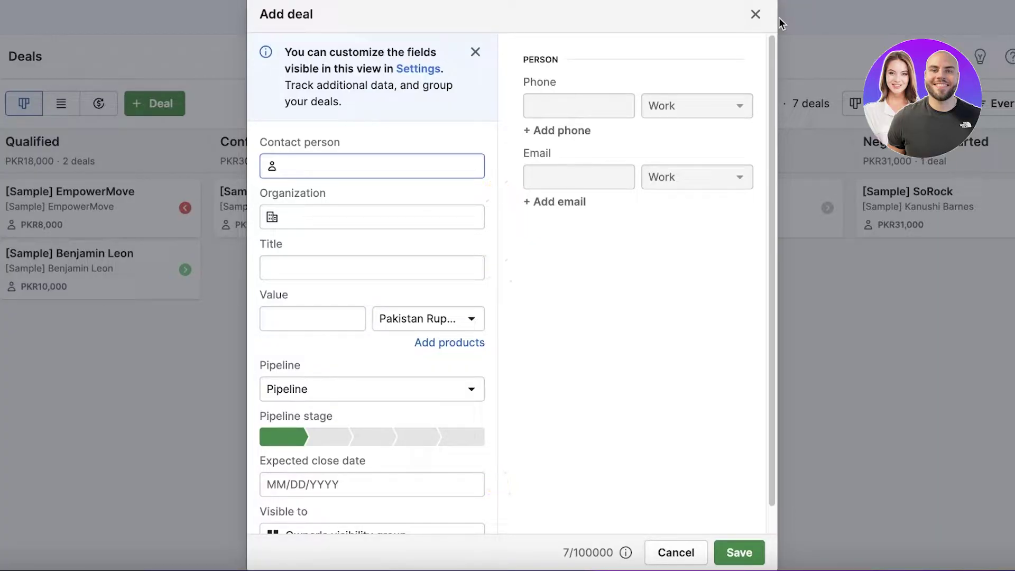
# Replace the 10000 product item with new product Tshirts priced 10, quantity 1000.
pyautogui.scroll(-1, 552, 207)
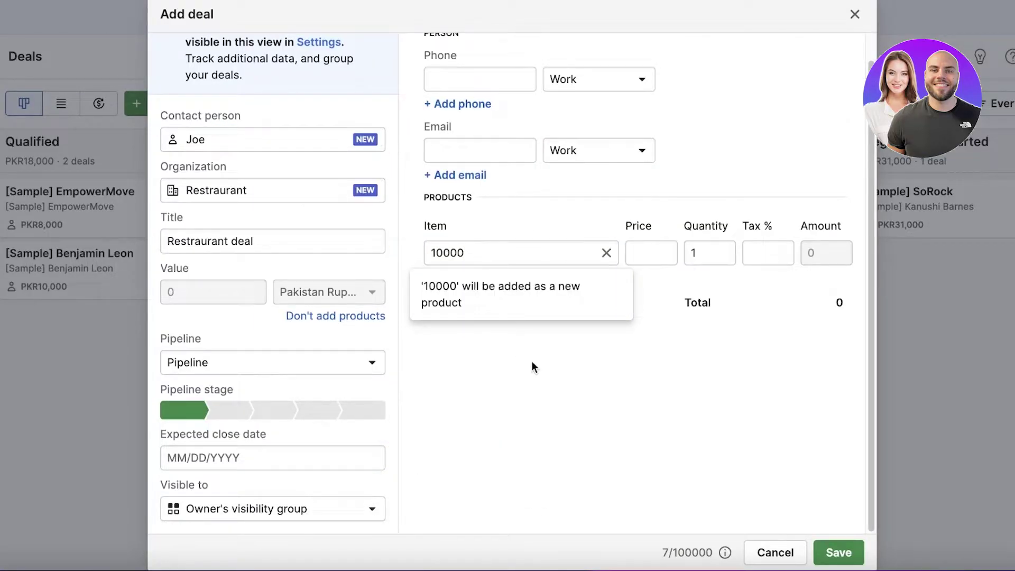
pyautogui.click(518, 281)
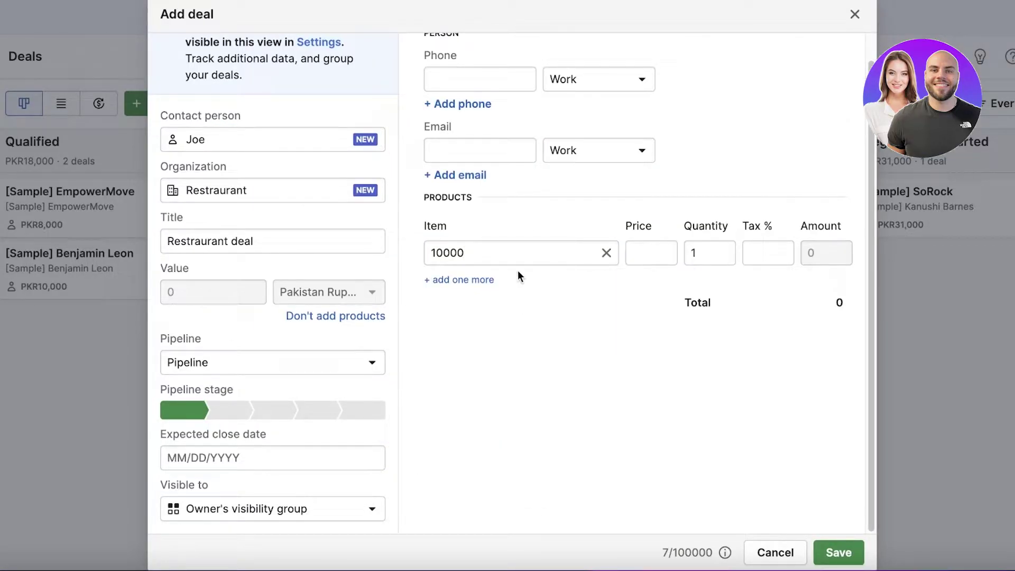
pyautogui.click(606, 253)
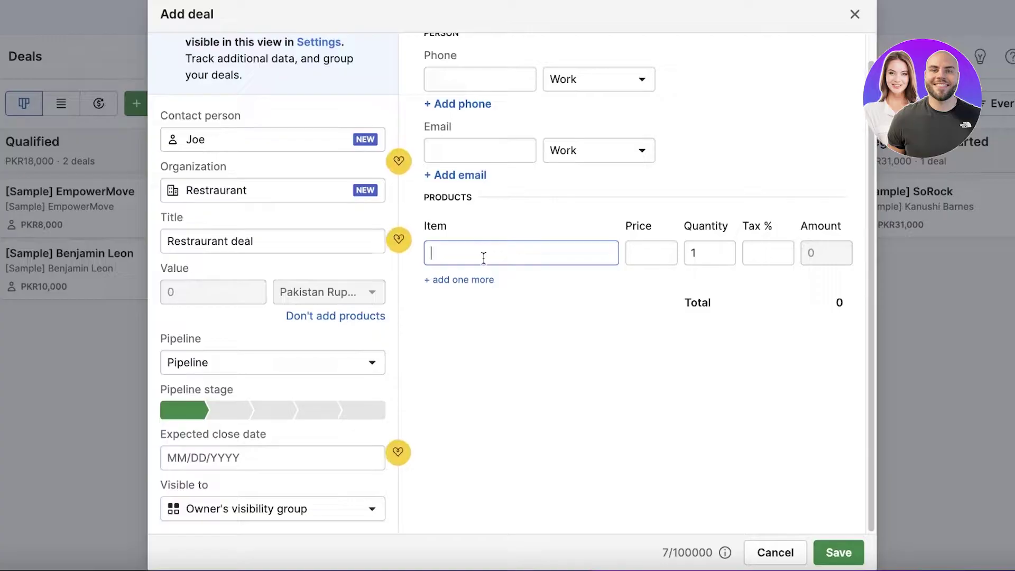
pyautogui.write('Tshirts')
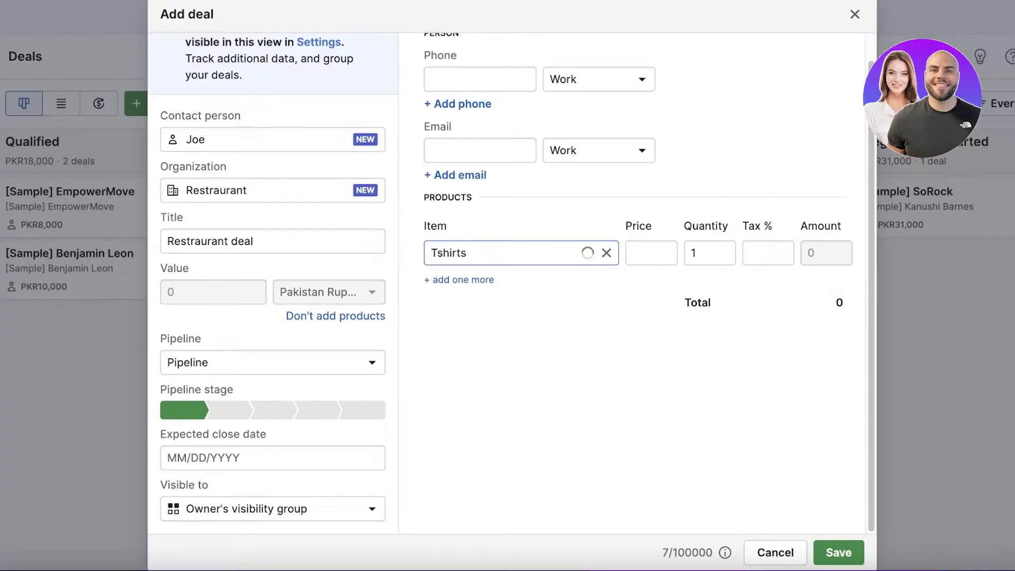
pyautogui.click(470, 290)
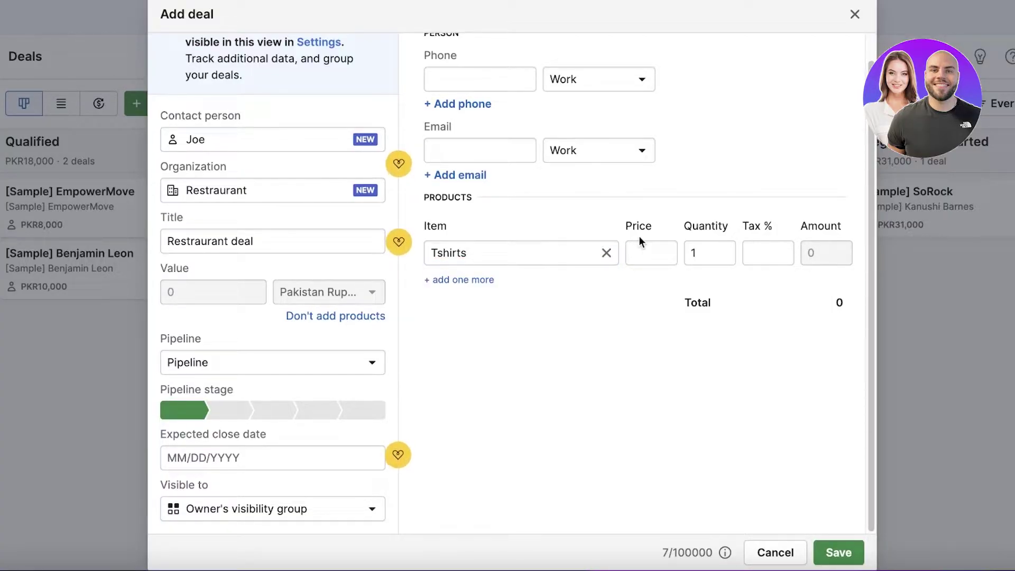
pyautogui.click(642, 252)
pyautogui.write('10')
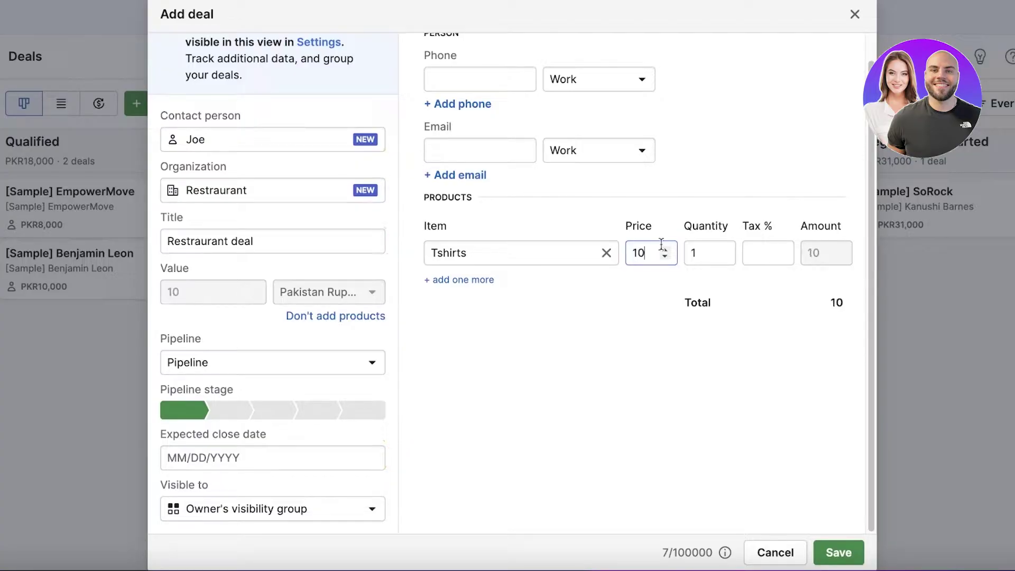
pyautogui.click(731, 173)
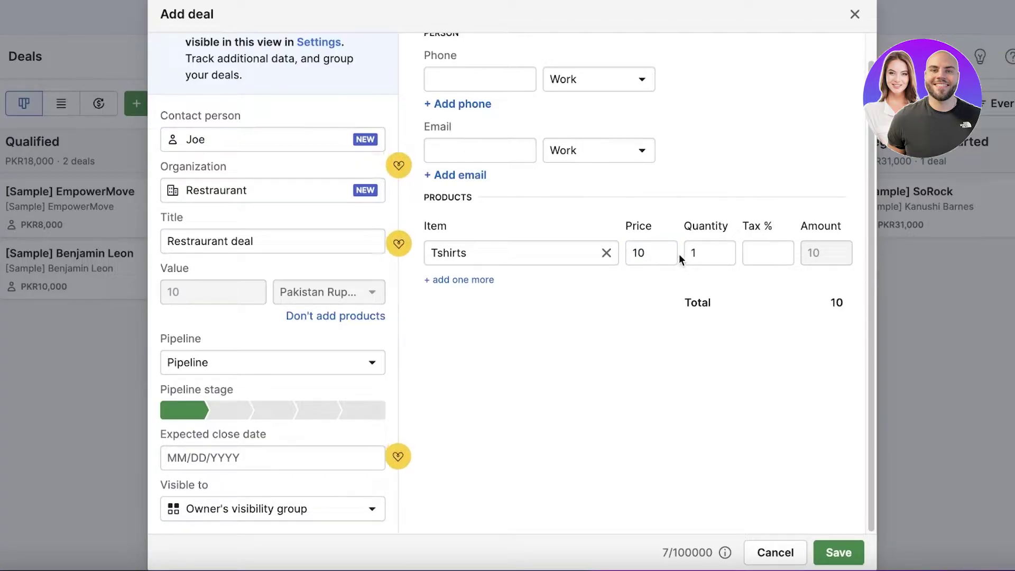
pyautogui.click(696, 256)
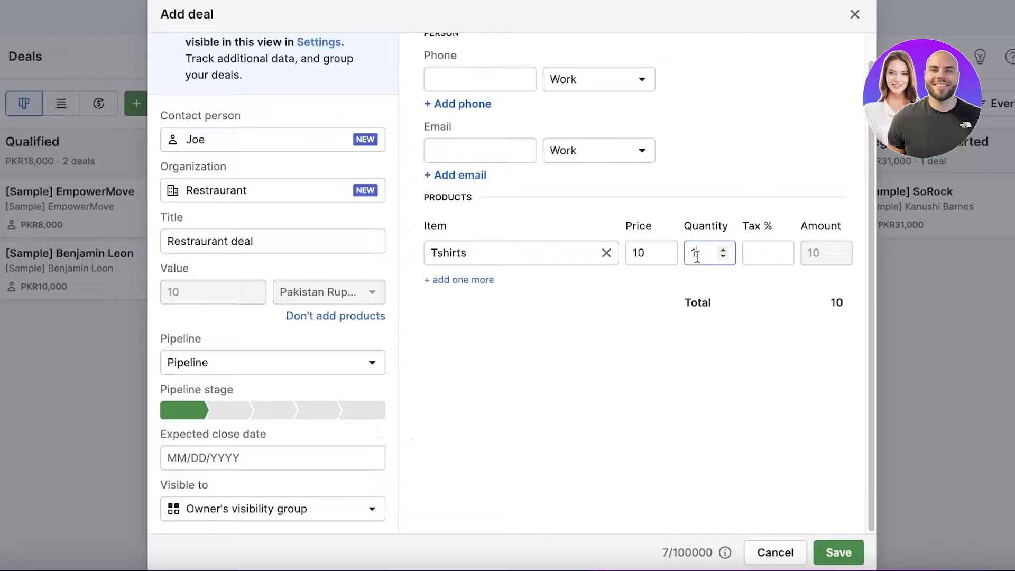
pyautogui.write('1000')
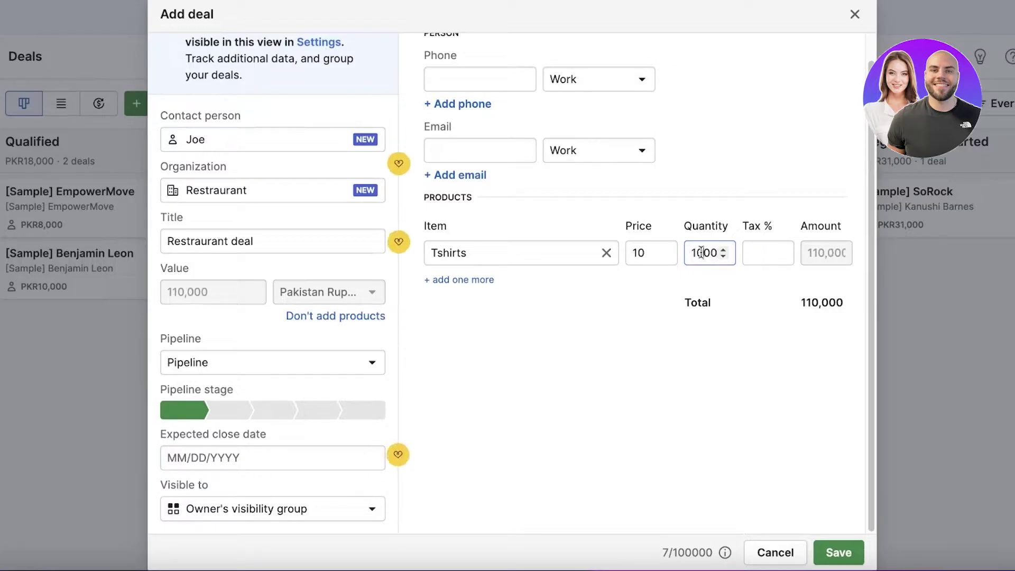
pyautogui.press('Left')
pyautogui.press('Left')
pyautogui.press('Left')
pyautogui.press('BackSpace')
pyautogui.click(459, 346)
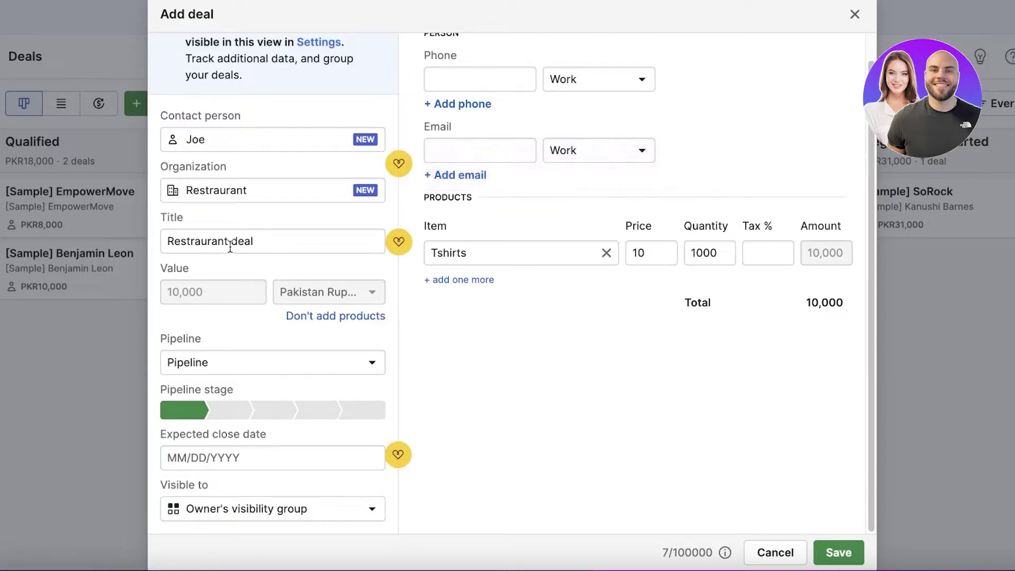
# Keep the only pipeline and owner's visibility group, check phone types, and save the deal.
pyautogui.click(197, 357)
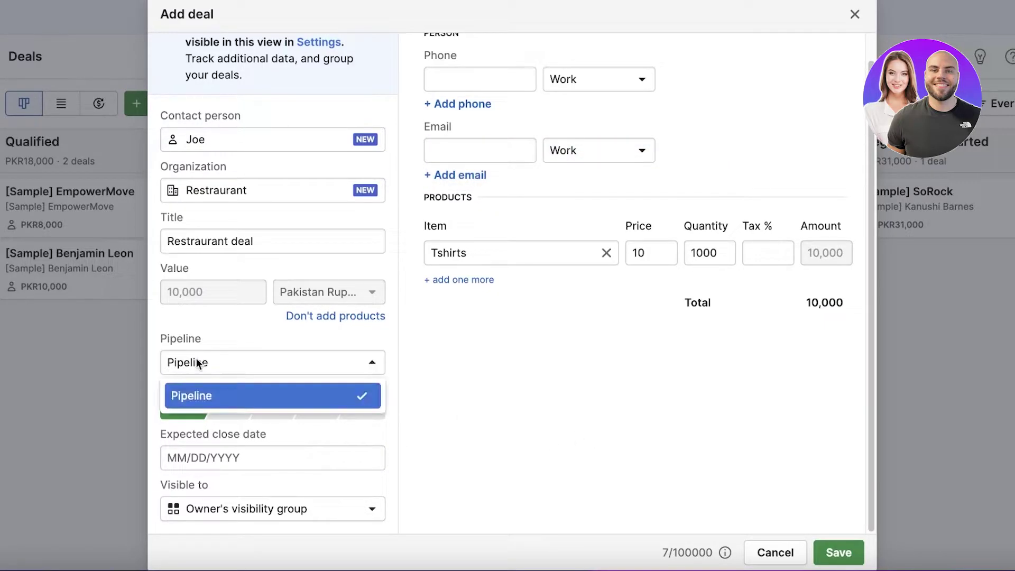
pyautogui.click(211, 394)
pyautogui.click(270, 504)
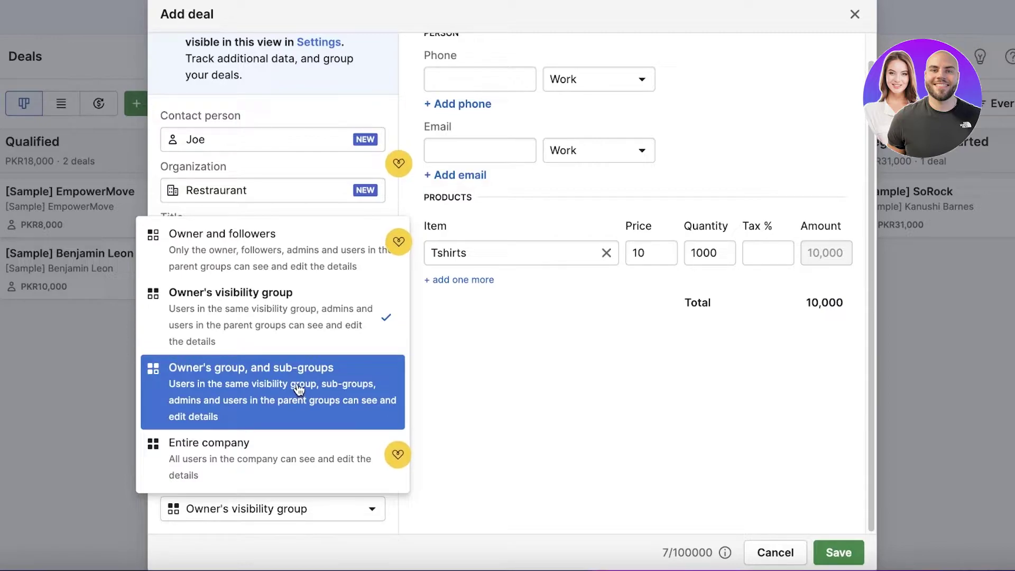
pyautogui.click(537, 329)
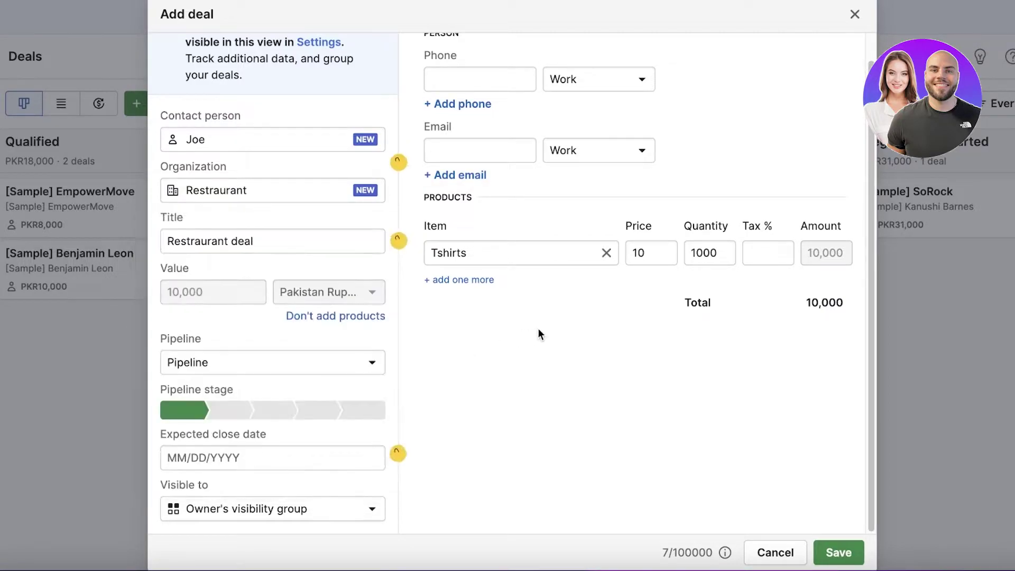
pyautogui.scroll(1, 537, 293)
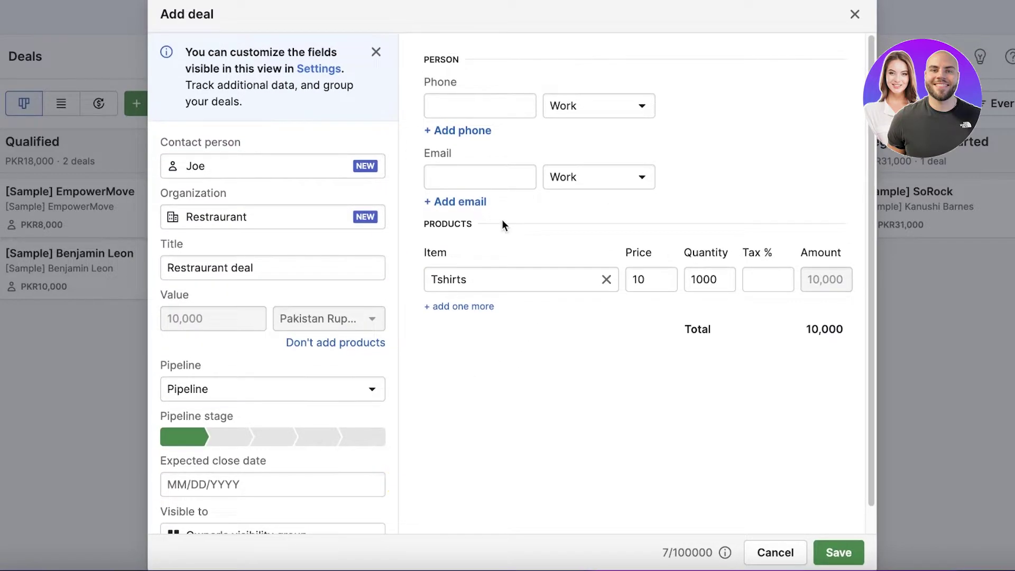
pyautogui.click(548, 111)
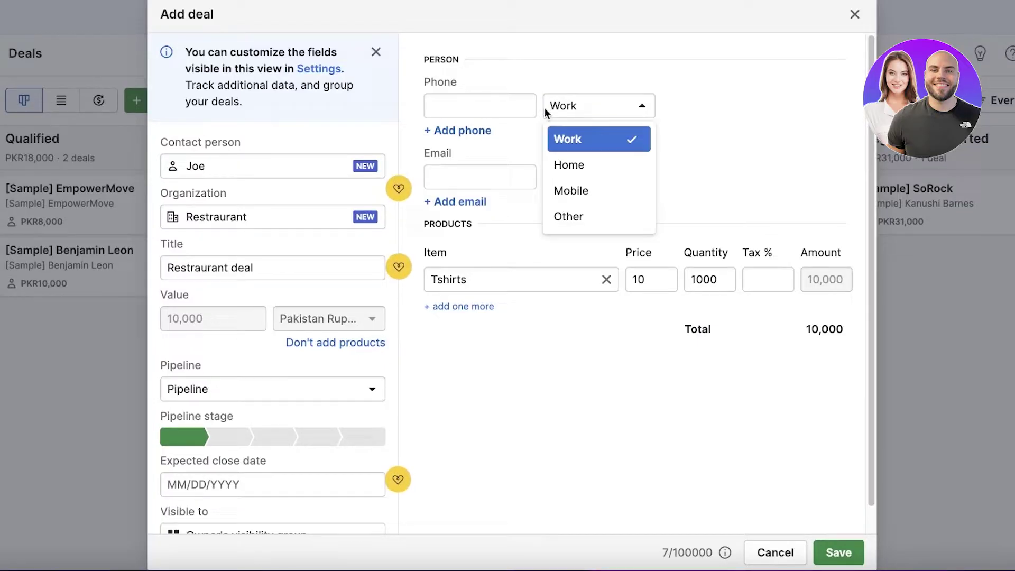
pyautogui.click(503, 168)
pyautogui.click(840, 553)
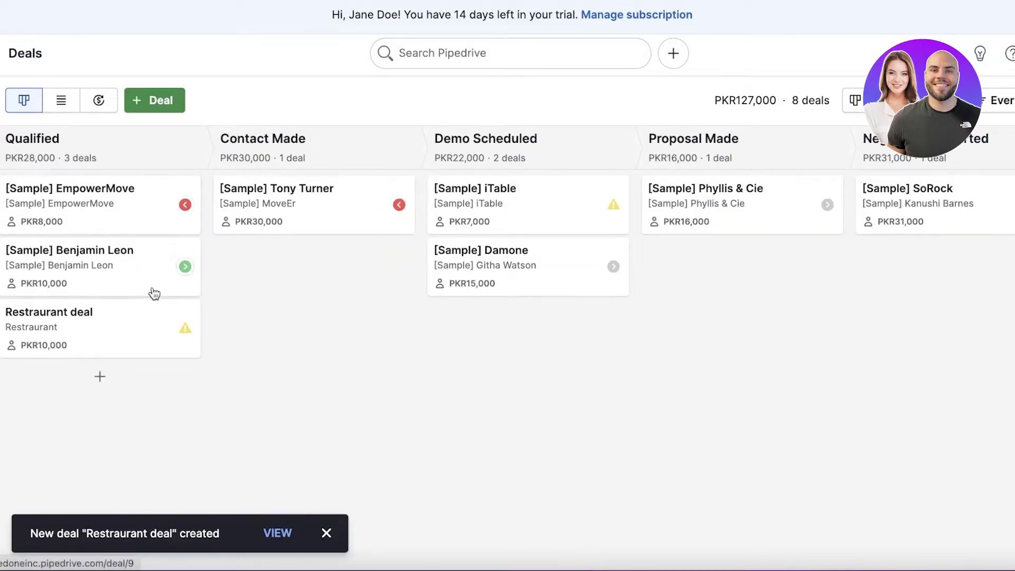
# Drag the Restraurant deal card to Contact Made and open its pending activities popover.
pyautogui.moveTo(82, 333); pyautogui.dragTo(166, 344)
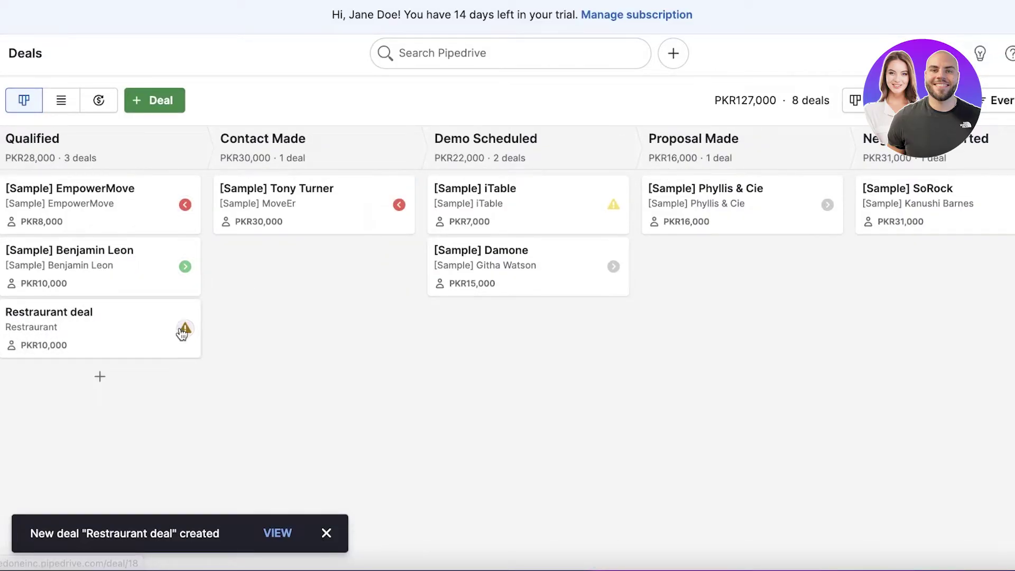
pyautogui.click(183, 329)
pyautogui.click(104, 345)
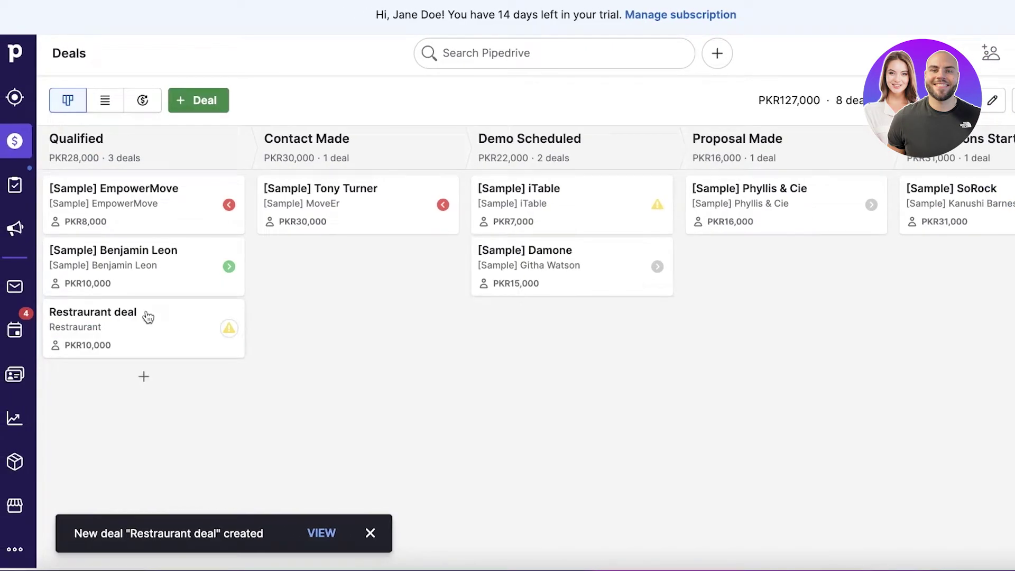
pyautogui.moveTo(147, 315); pyautogui.dragTo(338, 268)
pyautogui.click(443, 266)
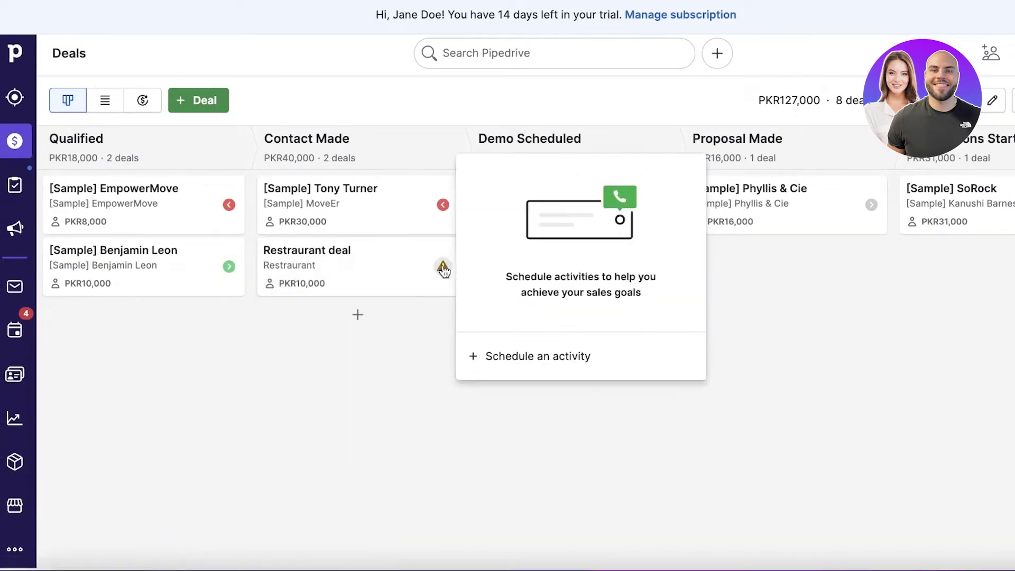
pyautogui.click(505, 364)
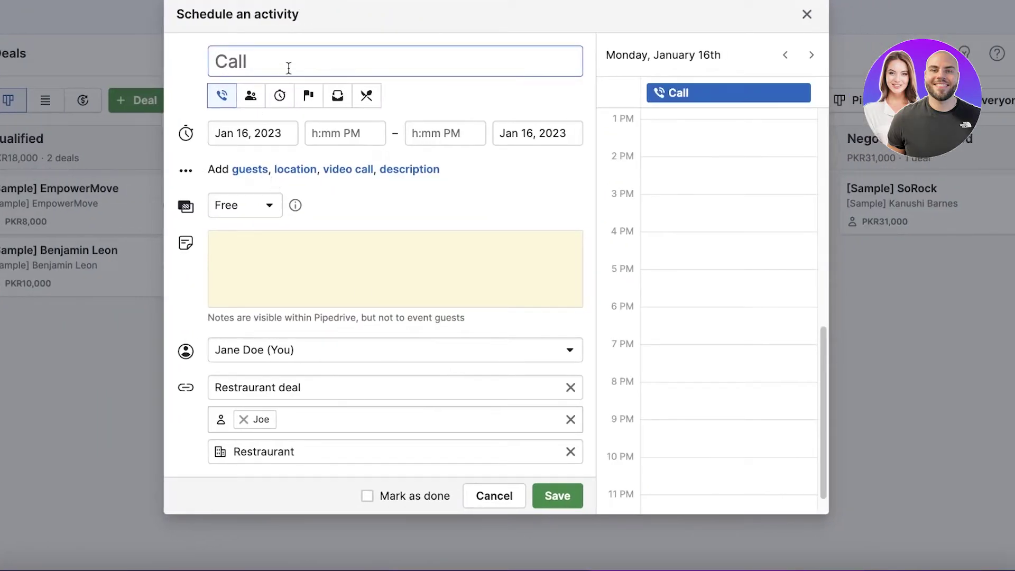
pyautogui.click(252, 96)
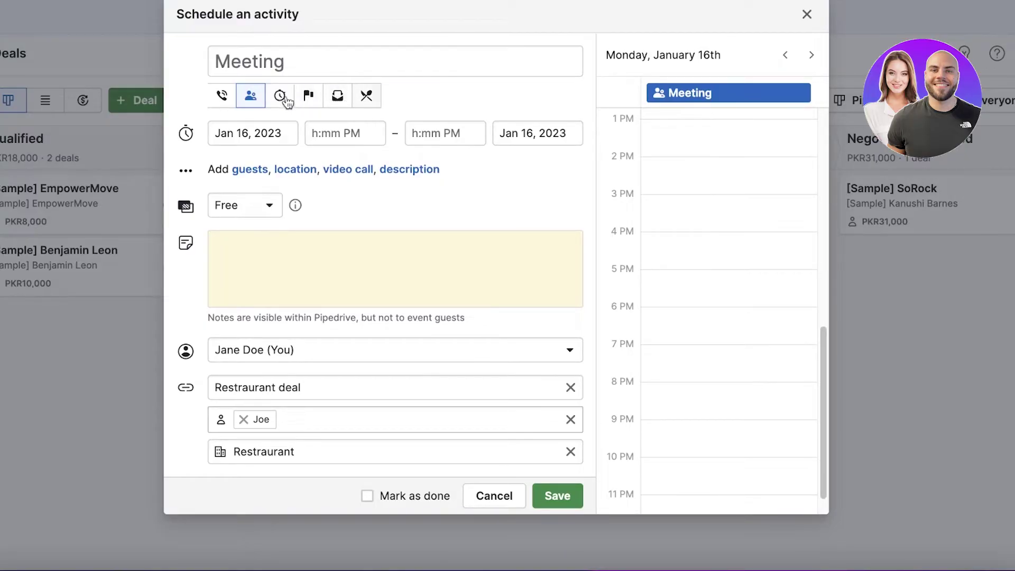
pyautogui.click(309, 99)
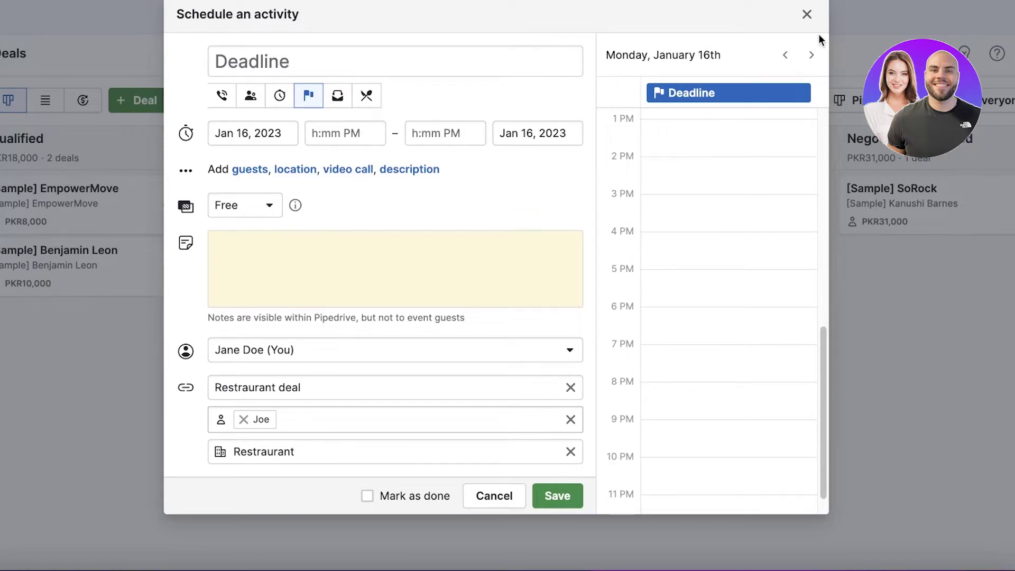
pyautogui.click(806, 14)
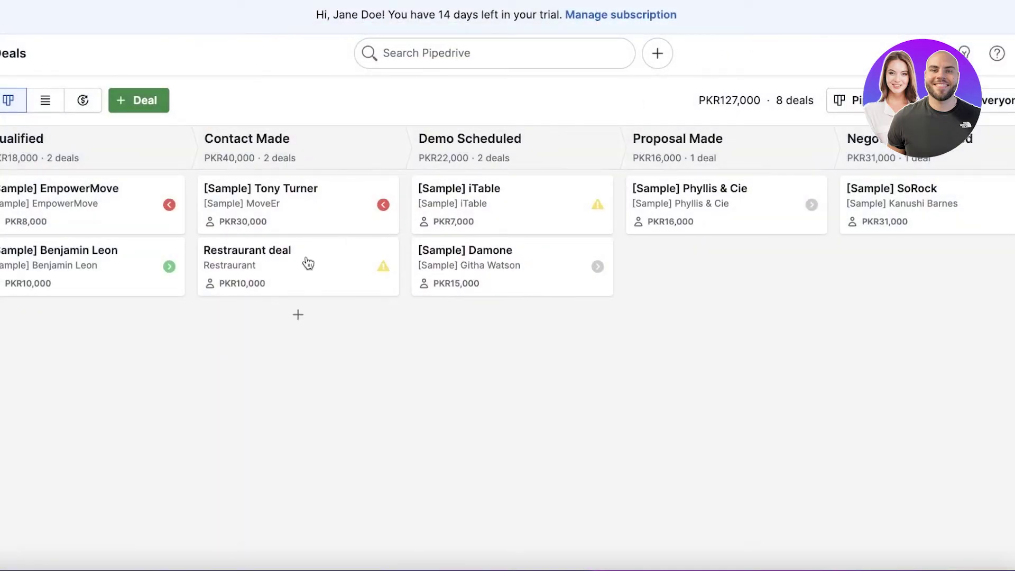
# Drag the Restraurant deal to Proposal Made, choose New pipeline, then go to Campaigns.
pyautogui.moveTo(308, 262); pyautogui.dragTo(745, 229)
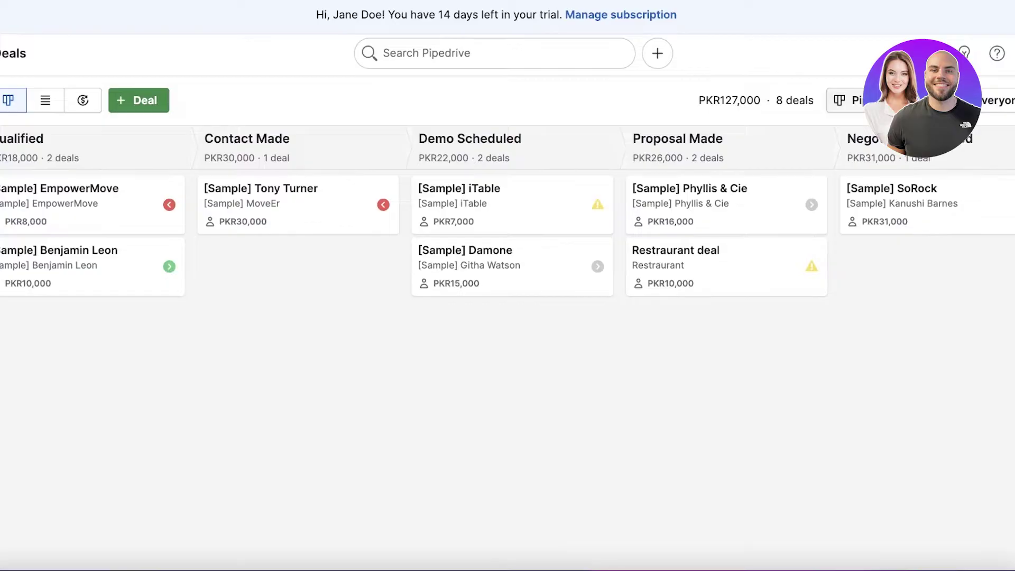
pyautogui.click(848, 100)
pyautogui.click(857, 176)
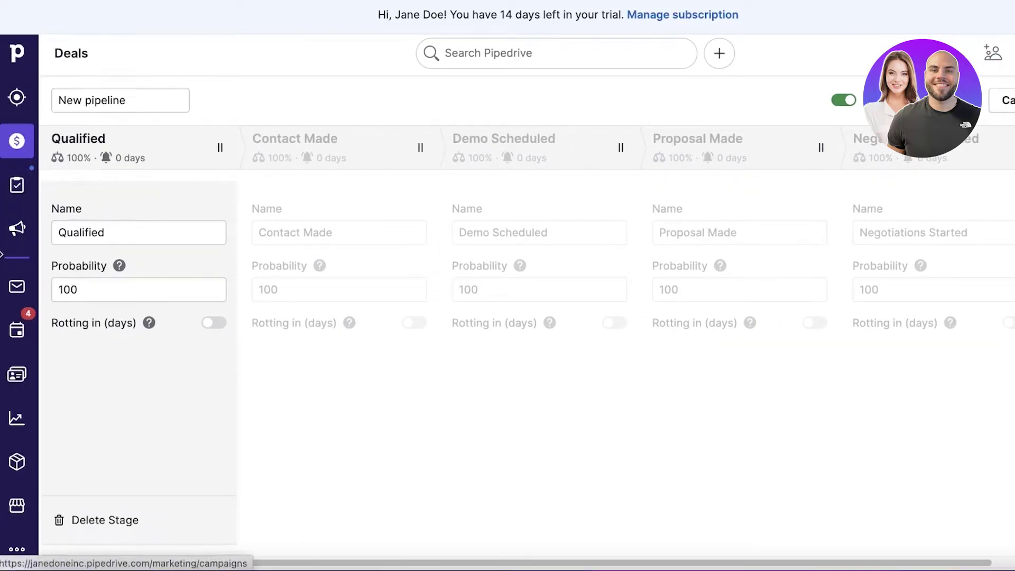
pyautogui.click(2, 247)
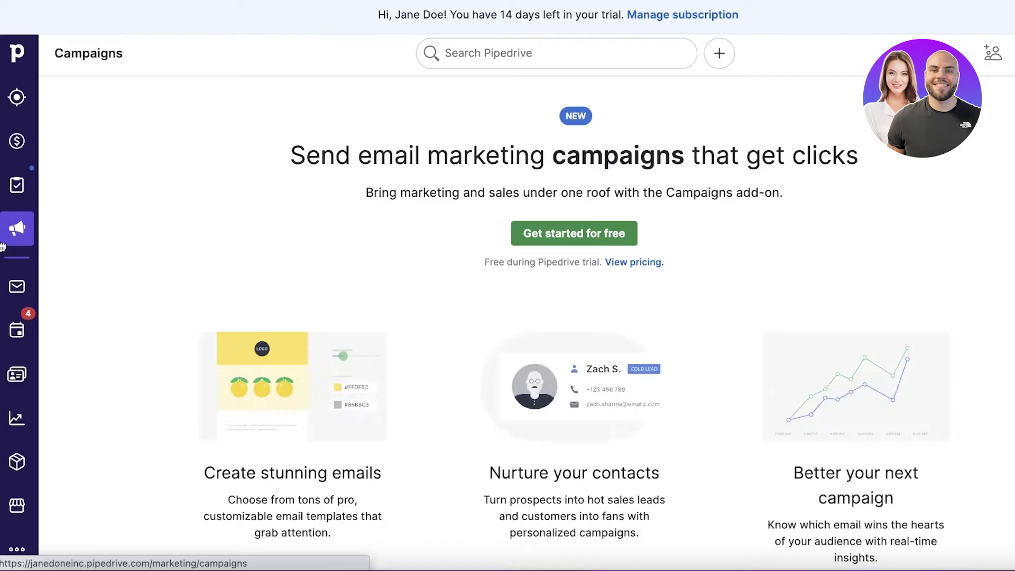
# Activate the free Campaigns add-on trial and dismiss its introduction to reach the email-campaign setup checklist.
pyautogui.click(602, 233)
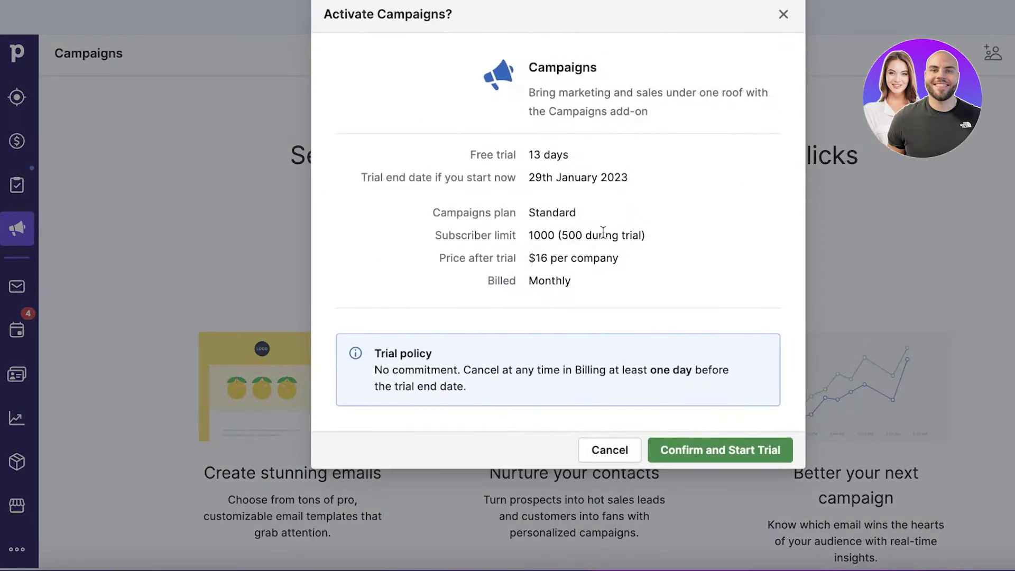
pyautogui.click(782, 449)
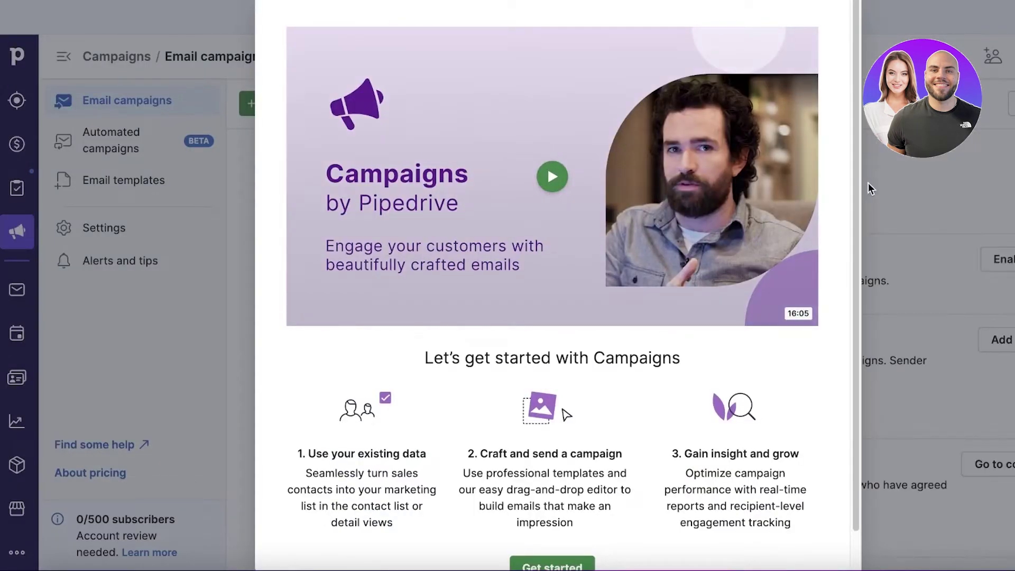
pyautogui.scroll(-2, 803, 348)
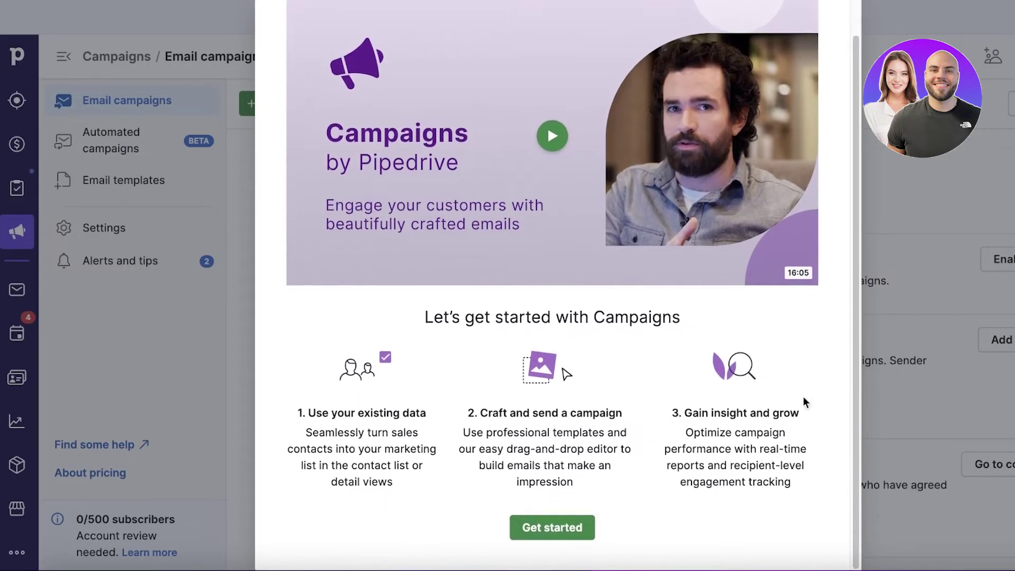
pyautogui.click(563, 529)
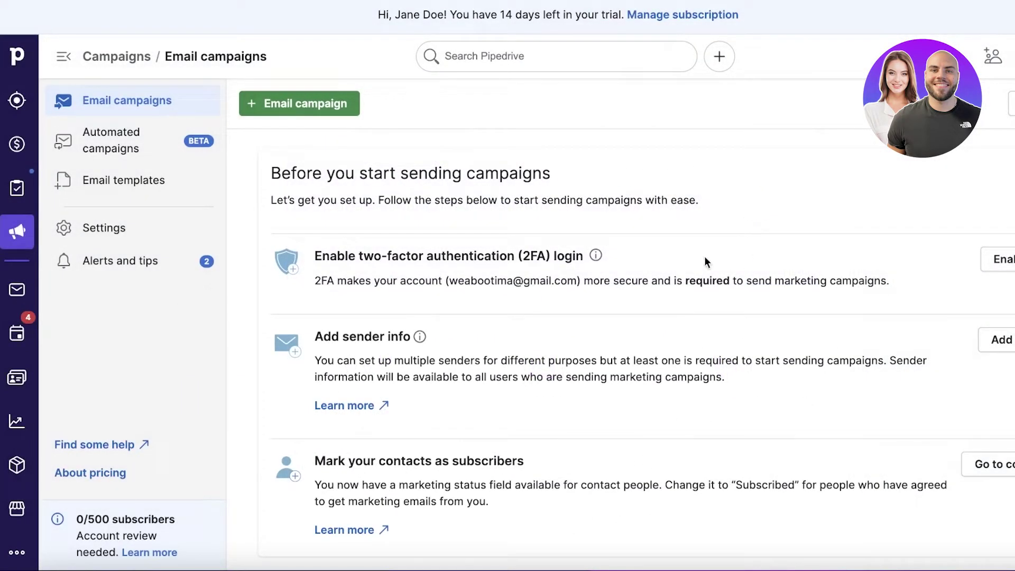
pyautogui.click(97, 136)
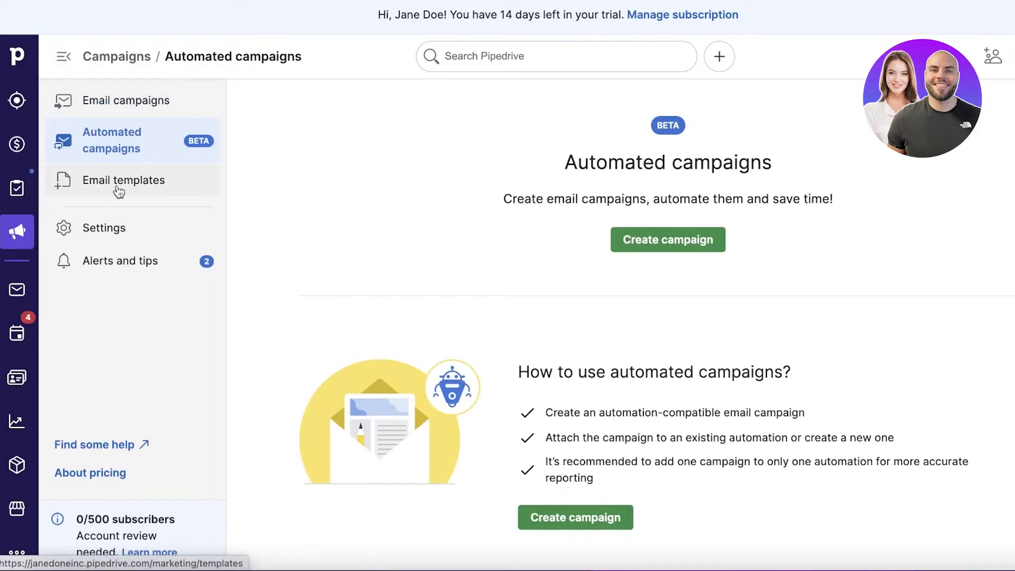
pyautogui.click(117, 190)
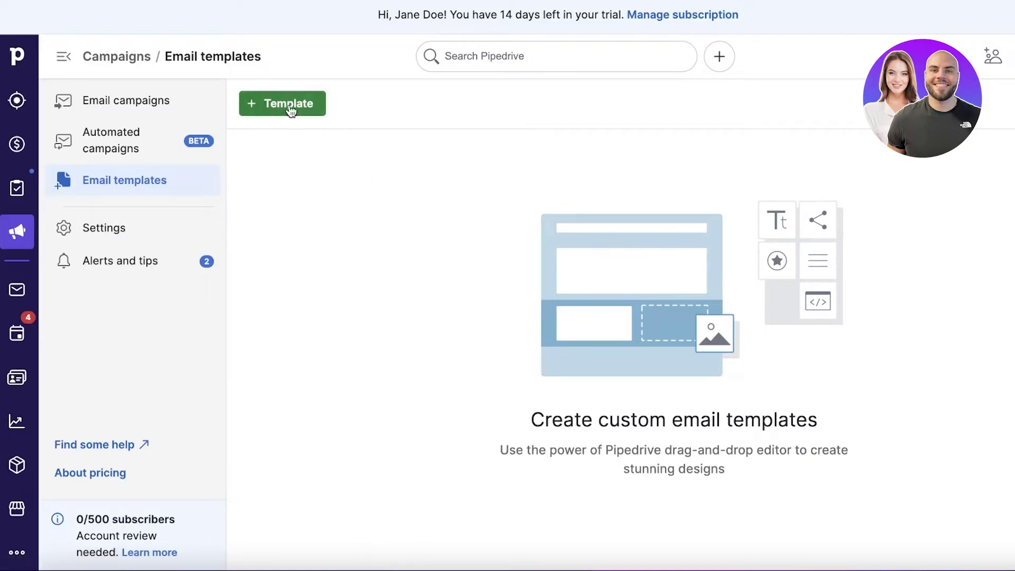
pyautogui.click(290, 106)
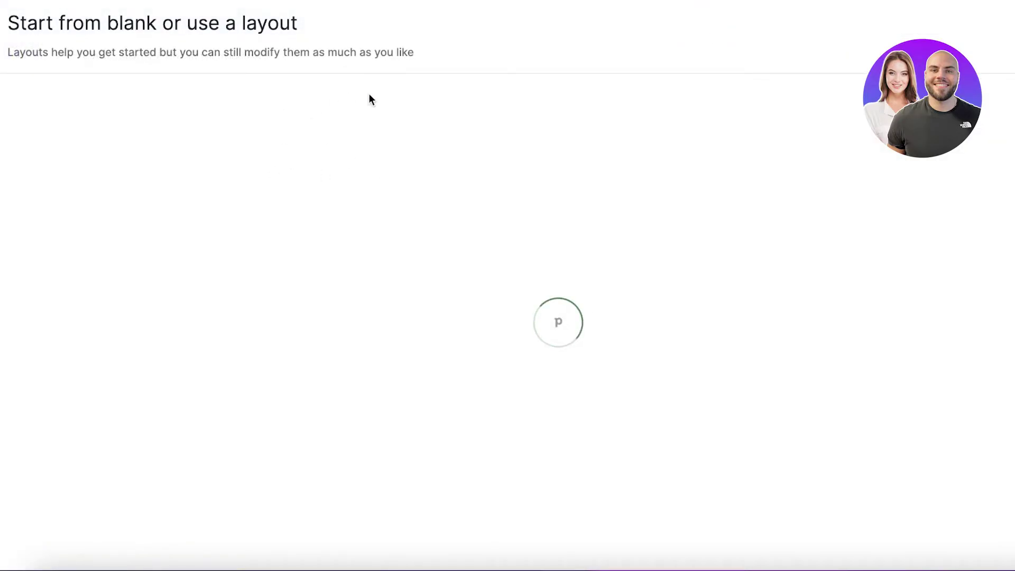
pyautogui.scroll(-3, 946, 159)
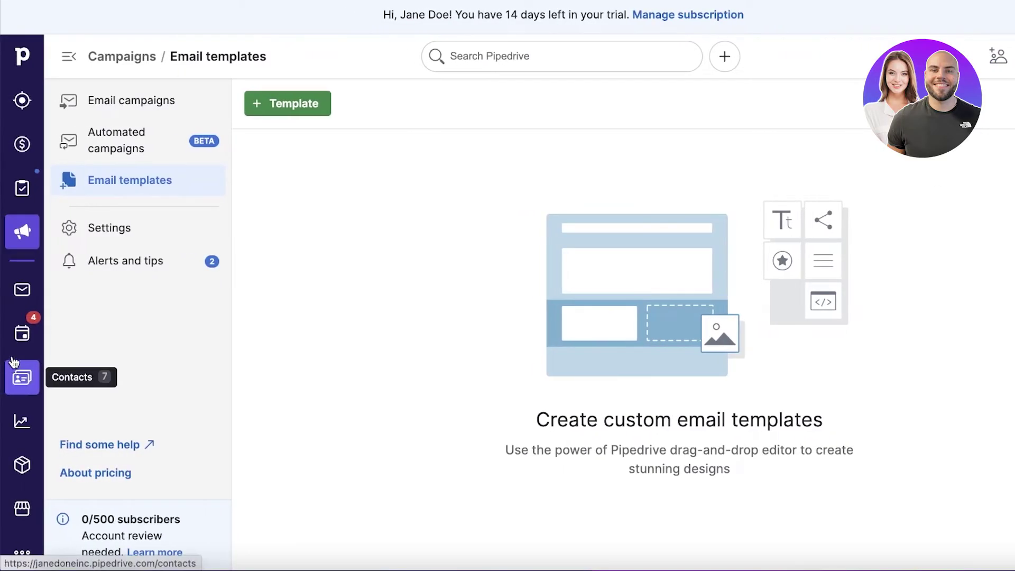
# Glance at Activities, then open the Contacts People list, discarding a new Add person form unsaved.
pyautogui.click(11, 353)
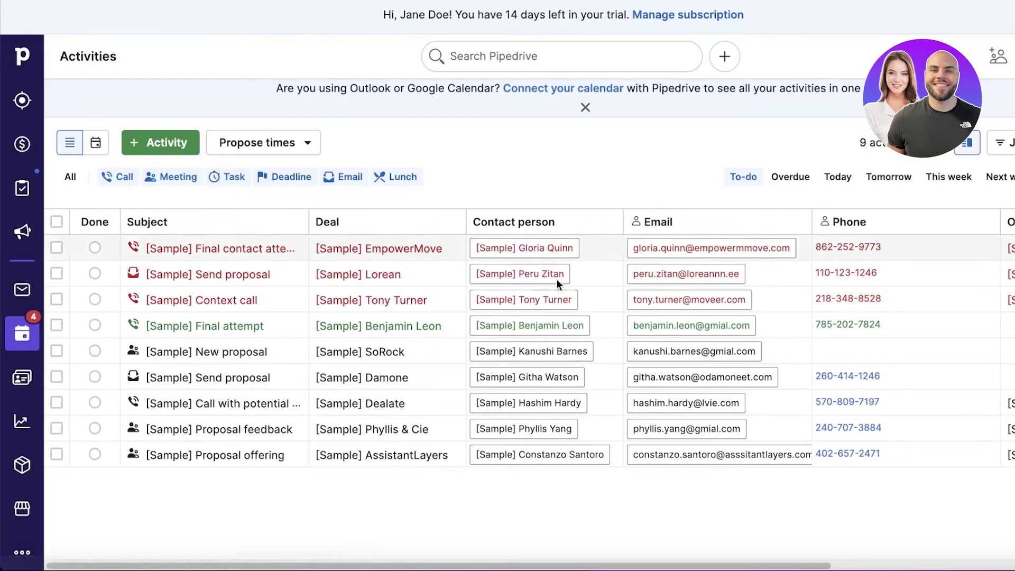
pyautogui.click(27, 375)
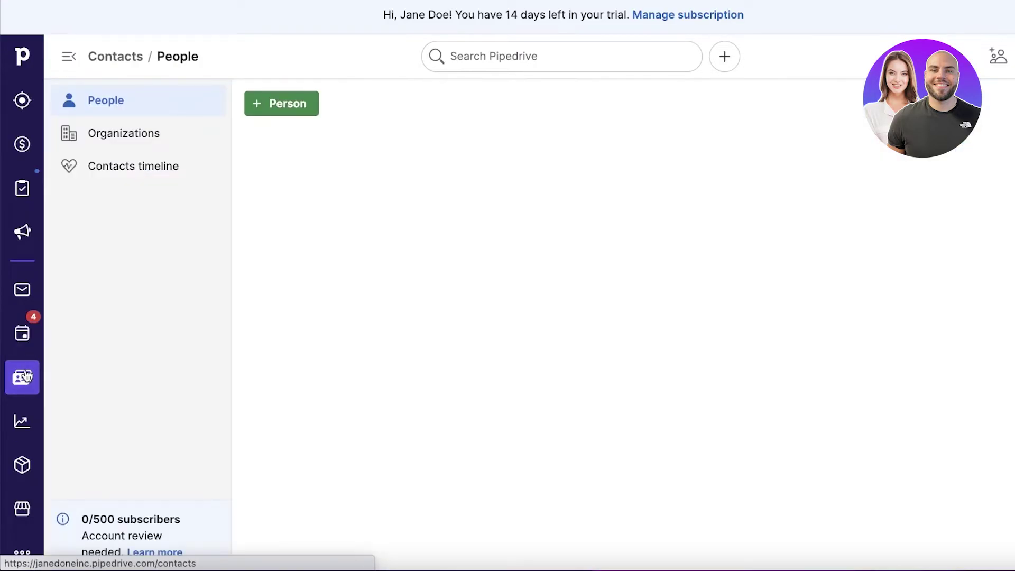
pyautogui.click(288, 102)
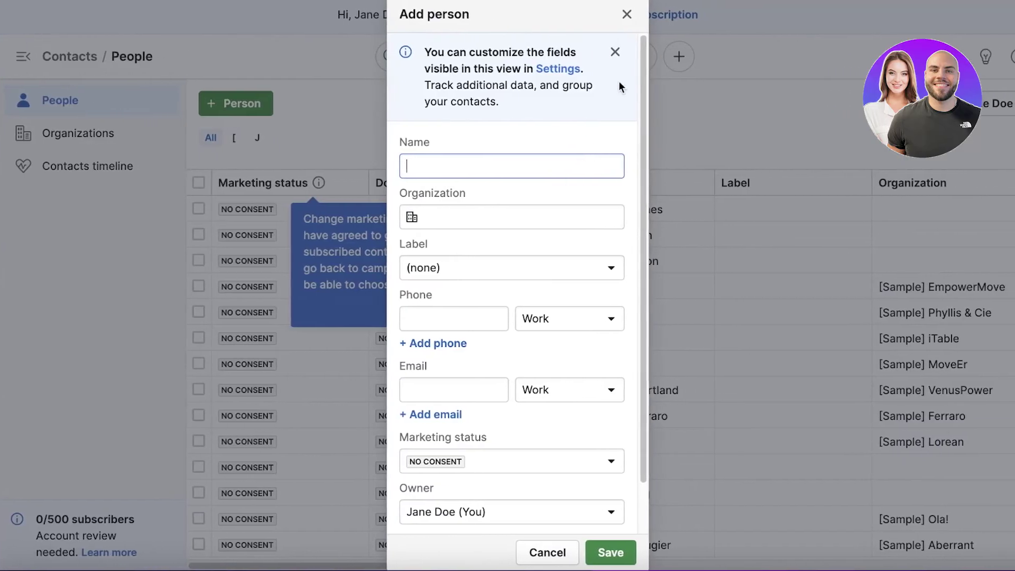
pyautogui.click(624, 14)
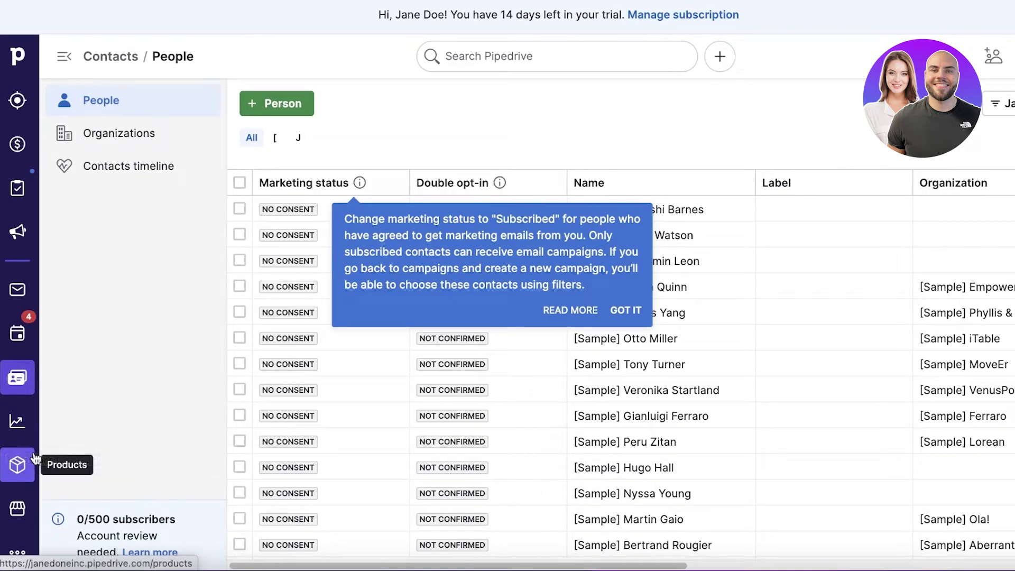
# From Products, browse the annual pricing plans and features, Essential US$9.90 to Enterprise US$59.90 per user.
pyautogui.click(17, 460)
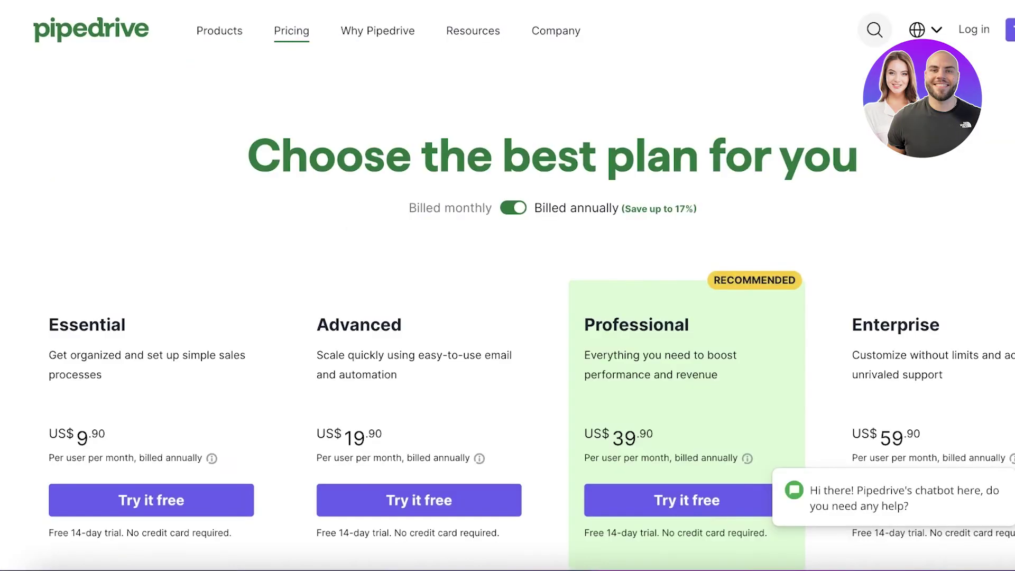
pyautogui.scroll(-1, 519, 75)
pyautogui.scroll(-3, 528, 81)
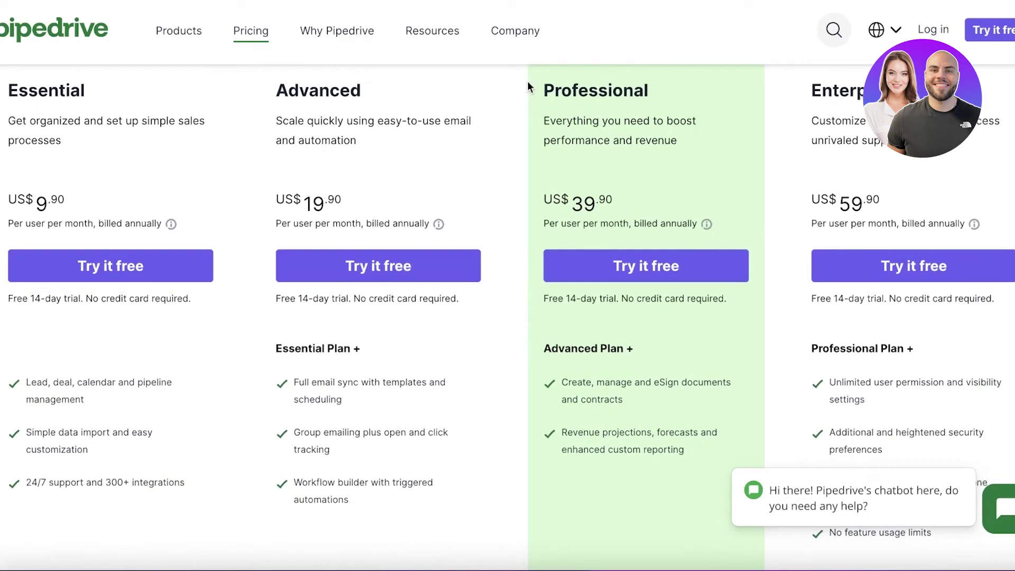
pyautogui.scroll(-1, 27, 393)
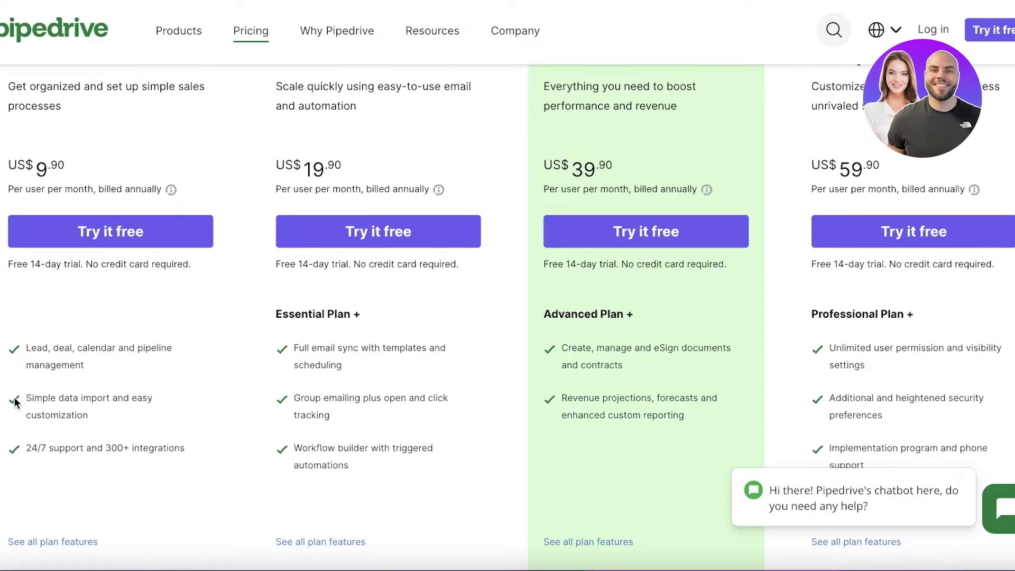
pyautogui.scroll(3, 323, 190)
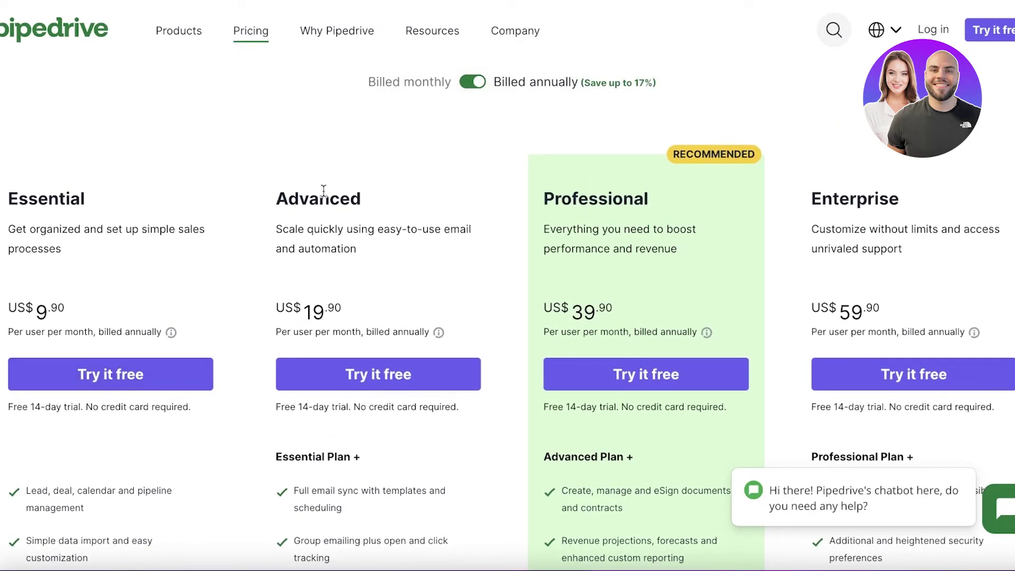
pyautogui.scroll(-3, 310, 334)
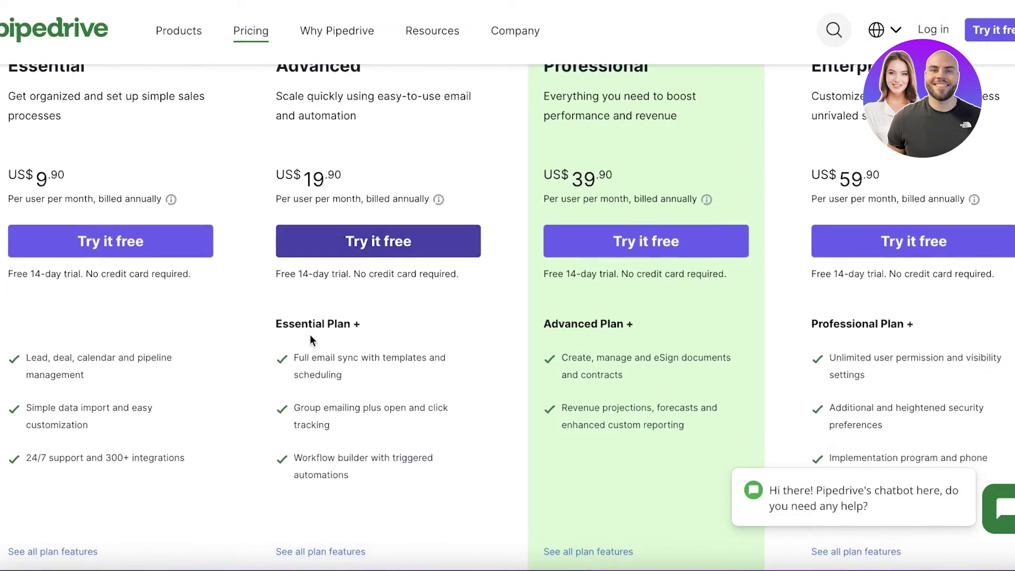
pyautogui.scroll(-1, 310, 338)
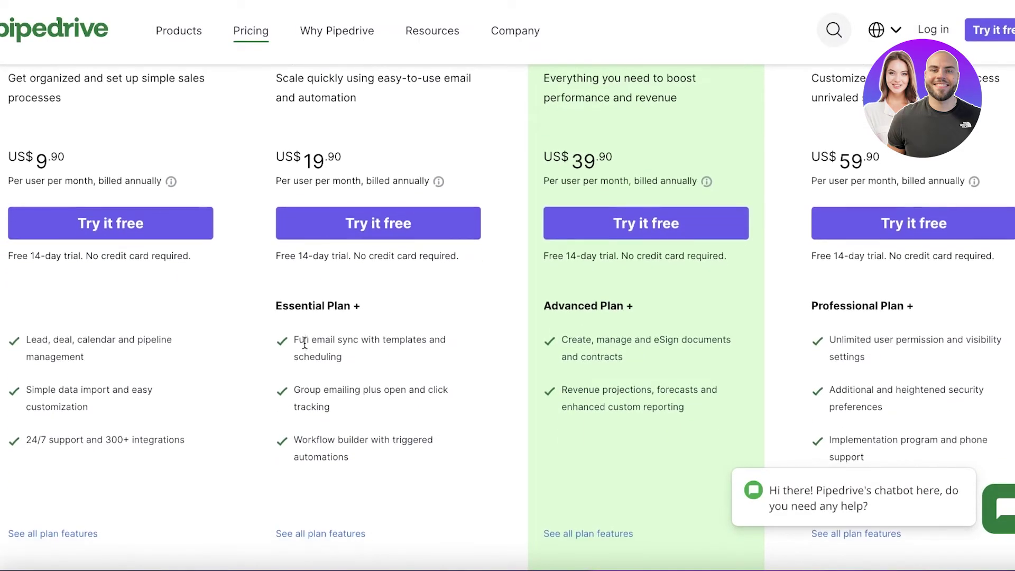
pyautogui.scroll(3, 305, 343)
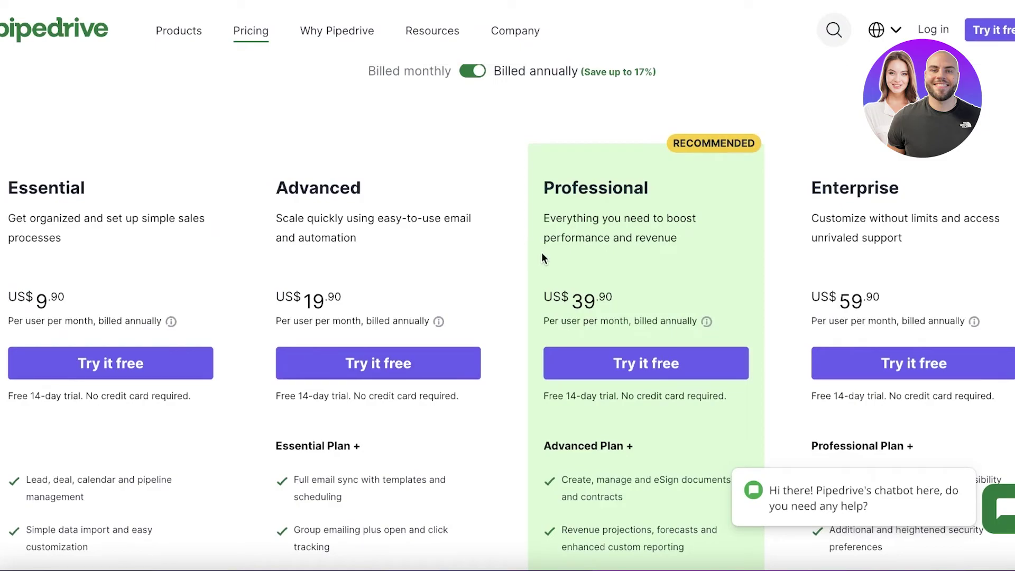
pyautogui.scroll(-1, 542, 257)
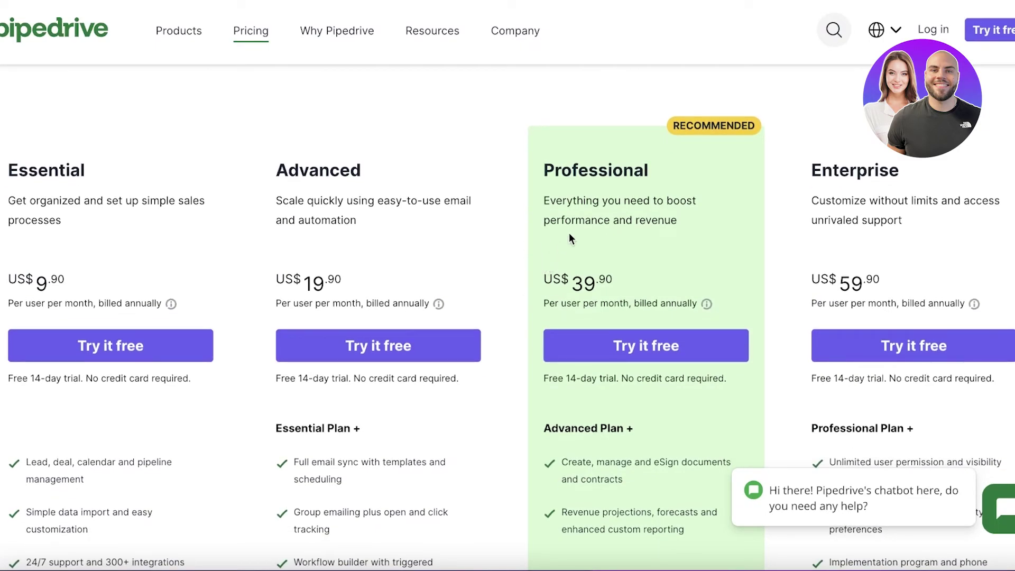
pyautogui.scroll(-2, 572, 232)
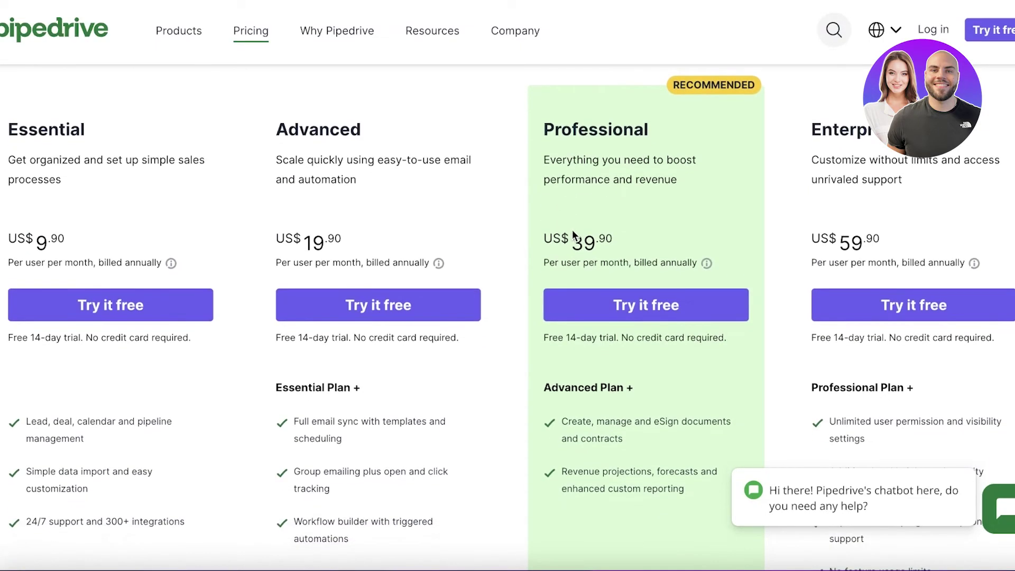
pyautogui.scroll(-1, 573, 233)
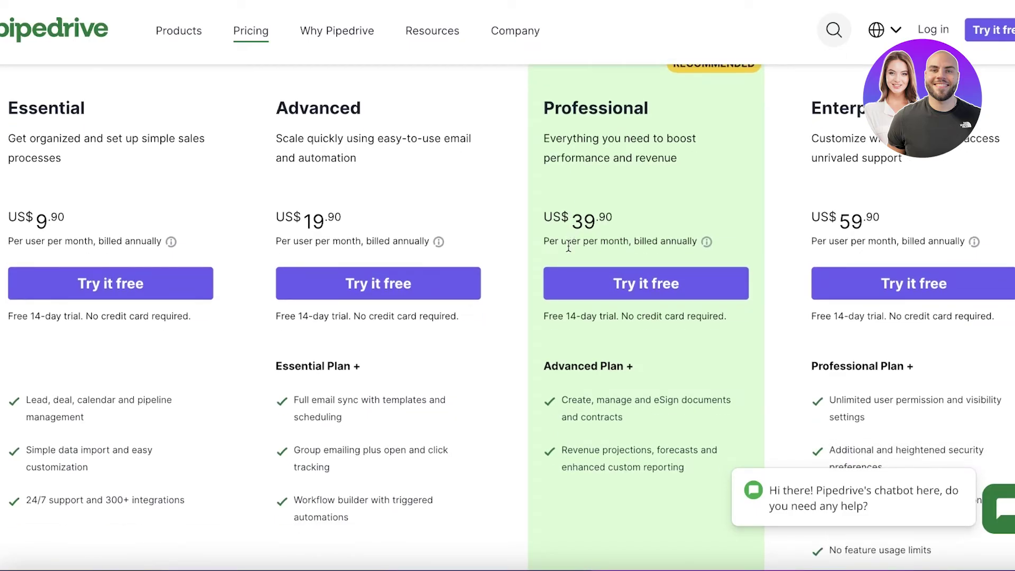
pyautogui.scroll(-3, 568, 249)
pyautogui.scroll(5, 873, 184)
pyautogui.scroll(-5, 873, 183)
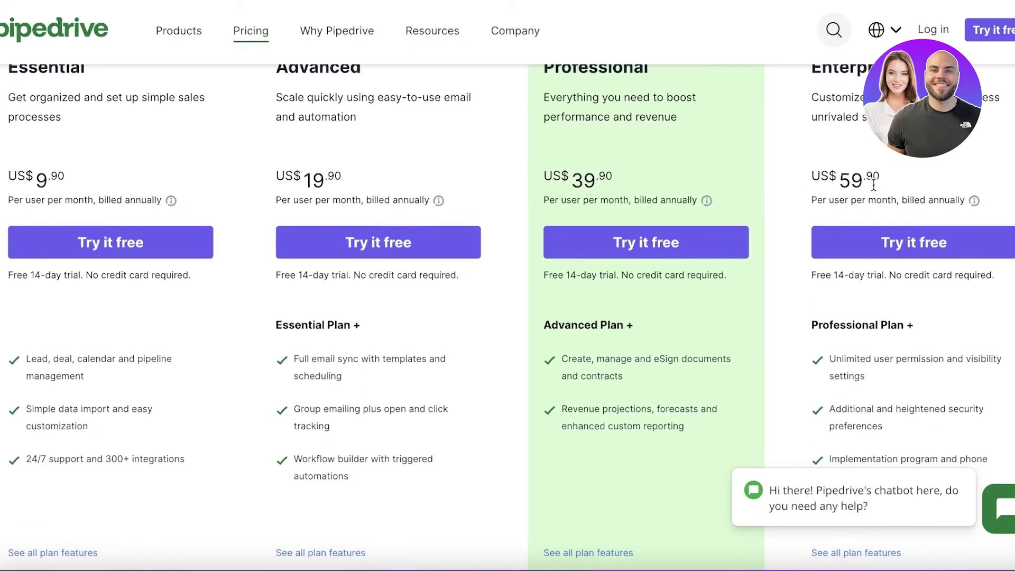
pyautogui.scroll(1, 507, 237)
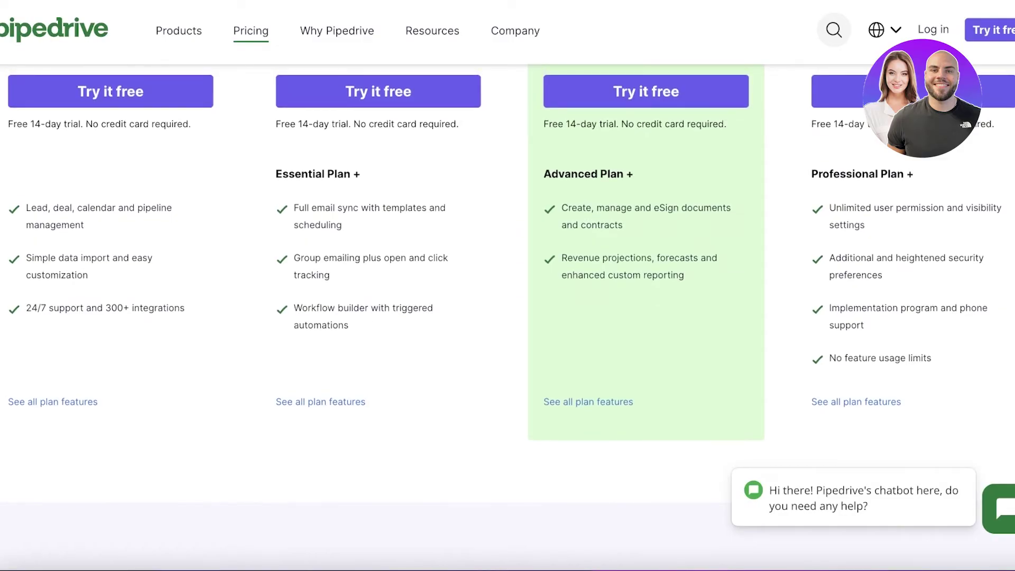
pyautogui.scroll(1, 507, 265)
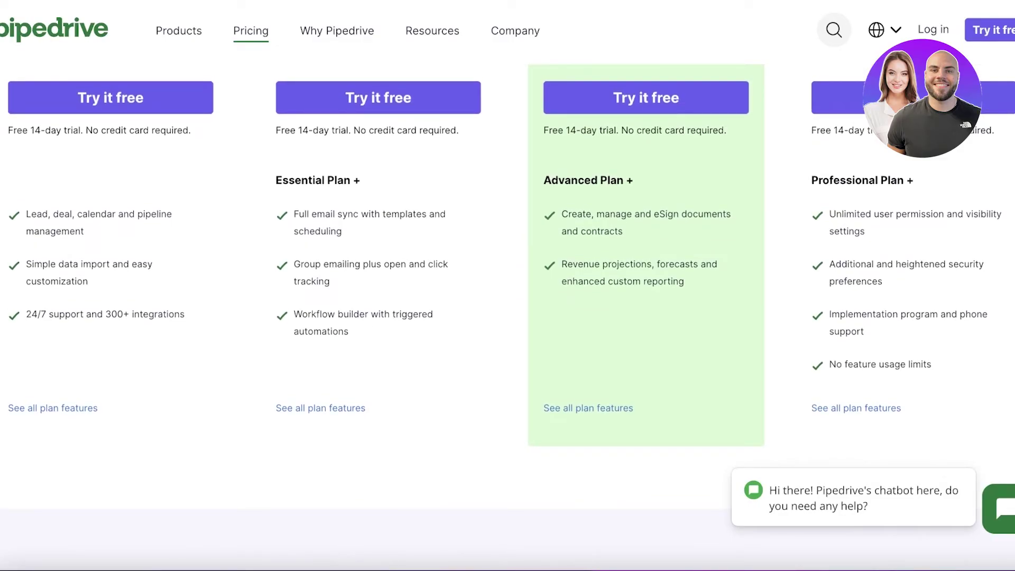
pyautogui.scroll(6, 967, 227)
pyautogui.scroll(-4, 952, 206)
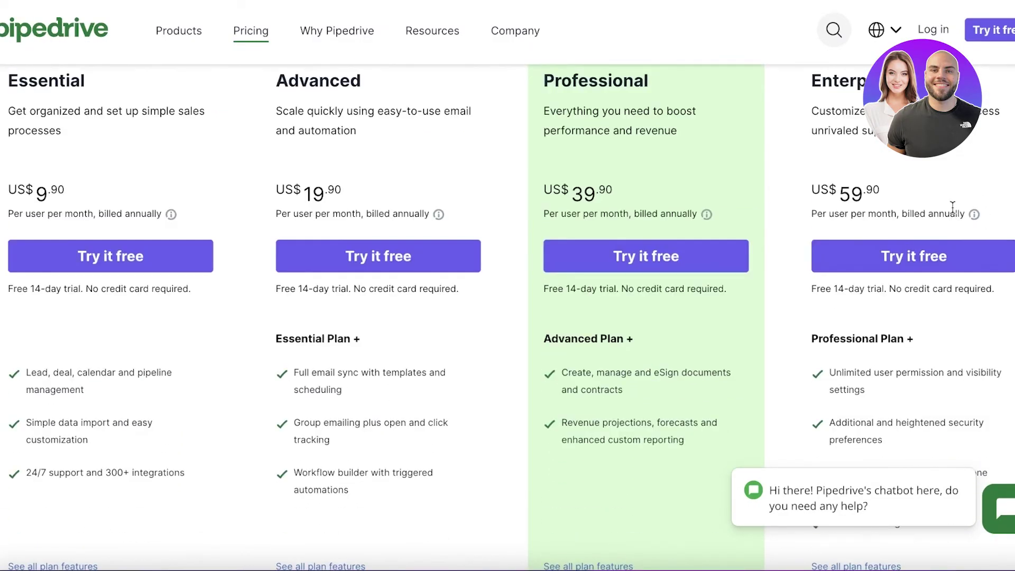
pyautogui.scroll(3, 410, 151)
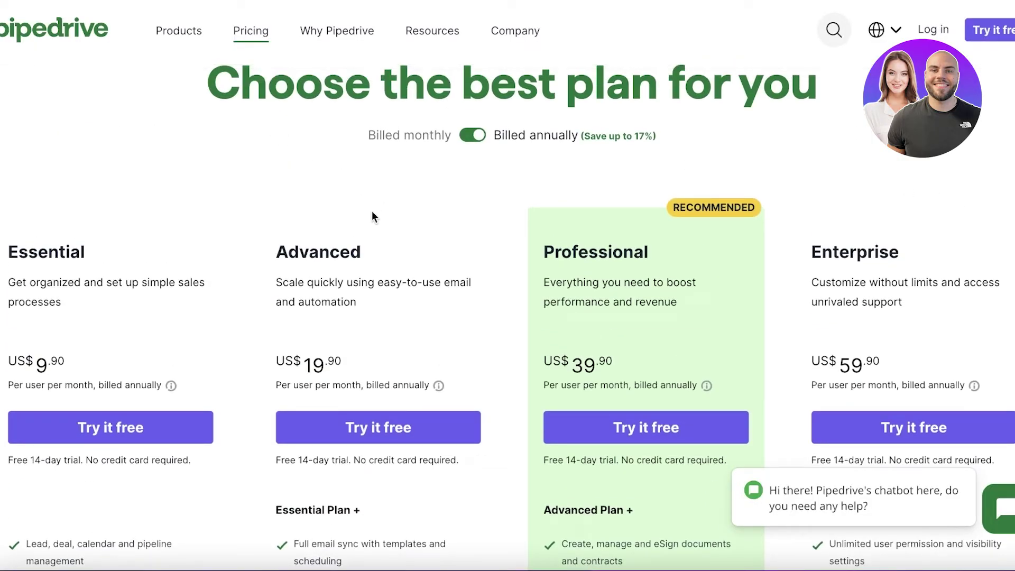
pyautogui.scroll(-1, 317, 227)
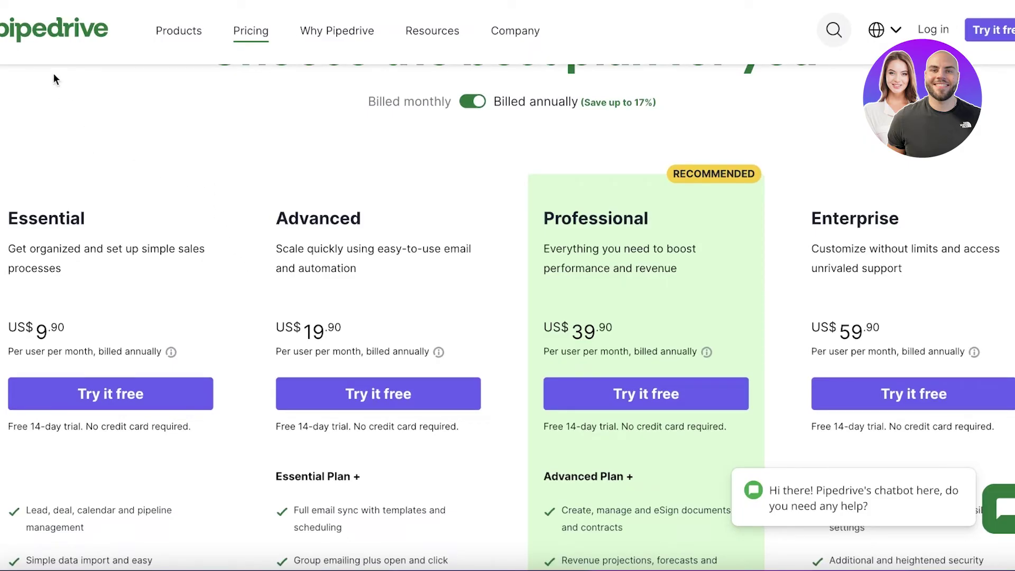
pyautogui.click(41, 42)
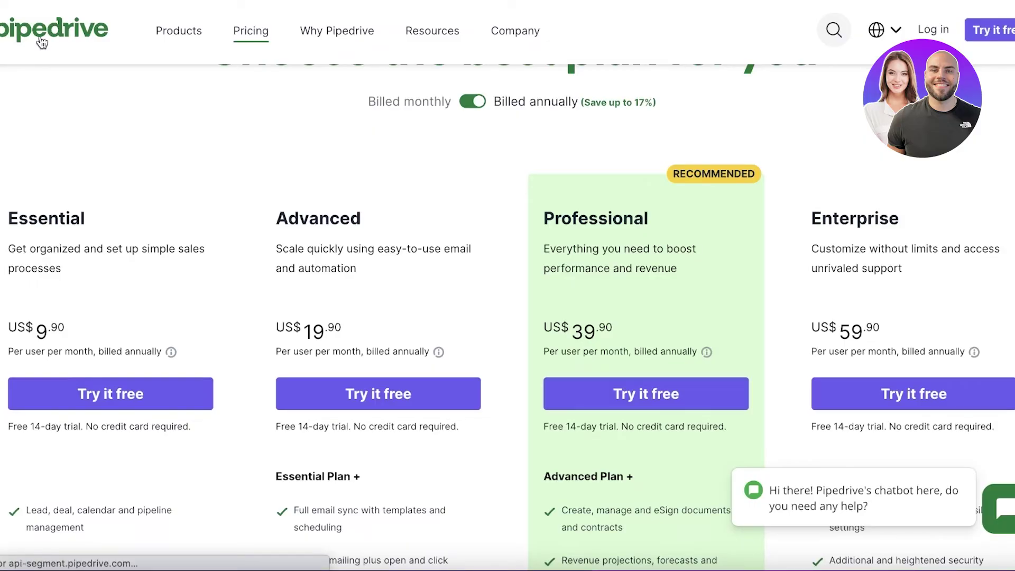